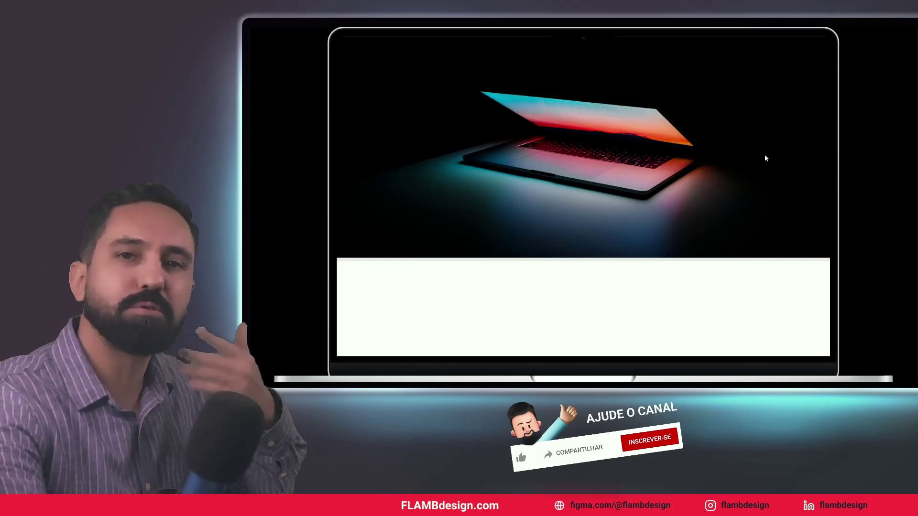
Scroll down the prototype preview to watch the heading and three cards reveal.
scroll(765, 158, "down", 2)
scroll(765, 158, "down", 3)
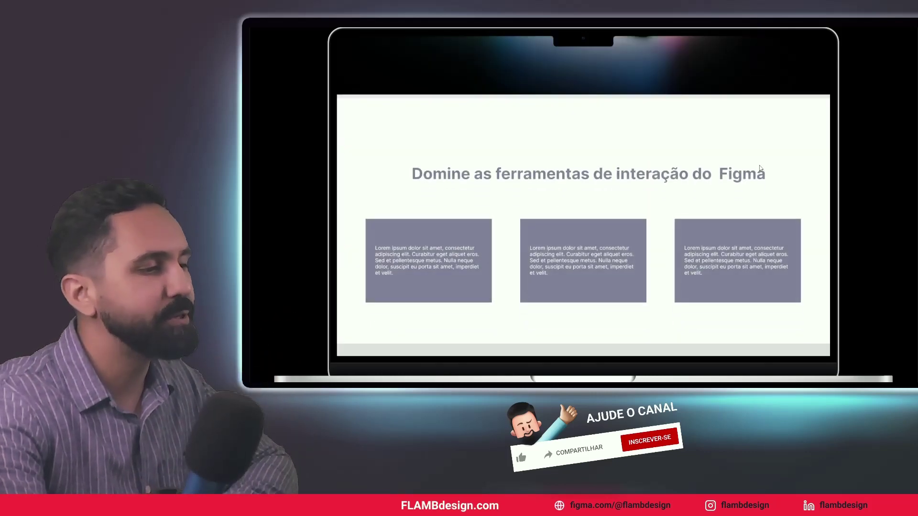
scroll(760, 168, "down", 2)
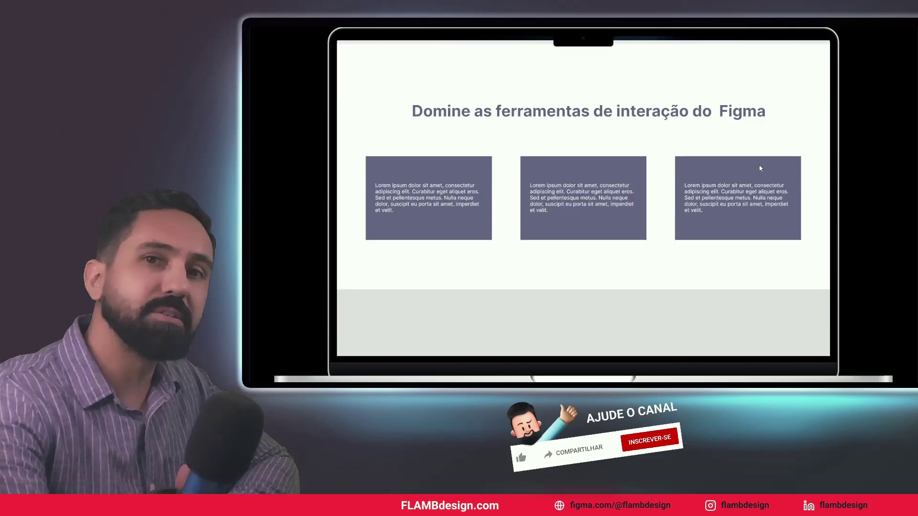
scroll(761, 168, "down", 3)
scroll(761, 169, "down", 2)
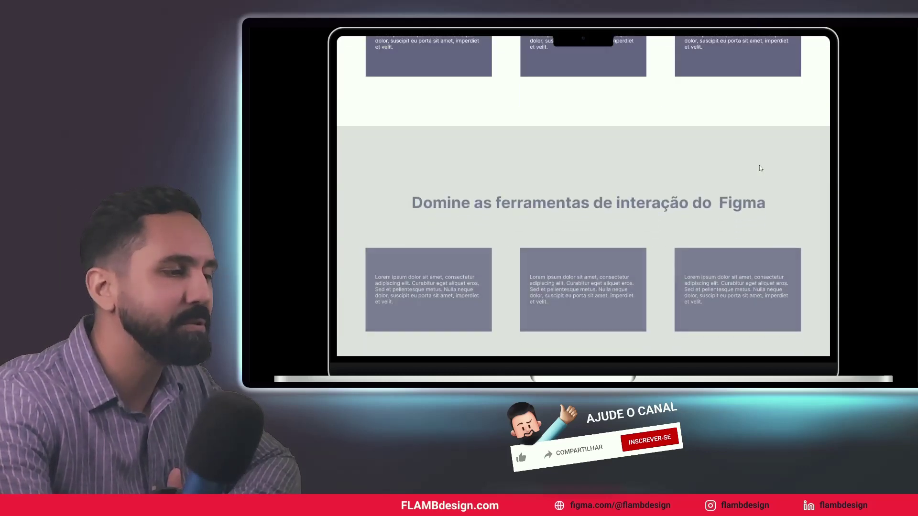
scroll(761, 168, "down", 2)
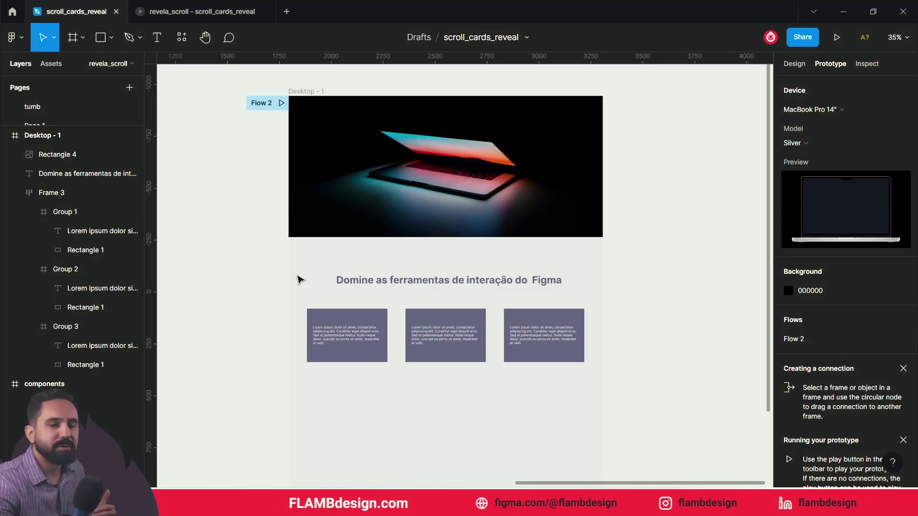
left_click(477, 179)
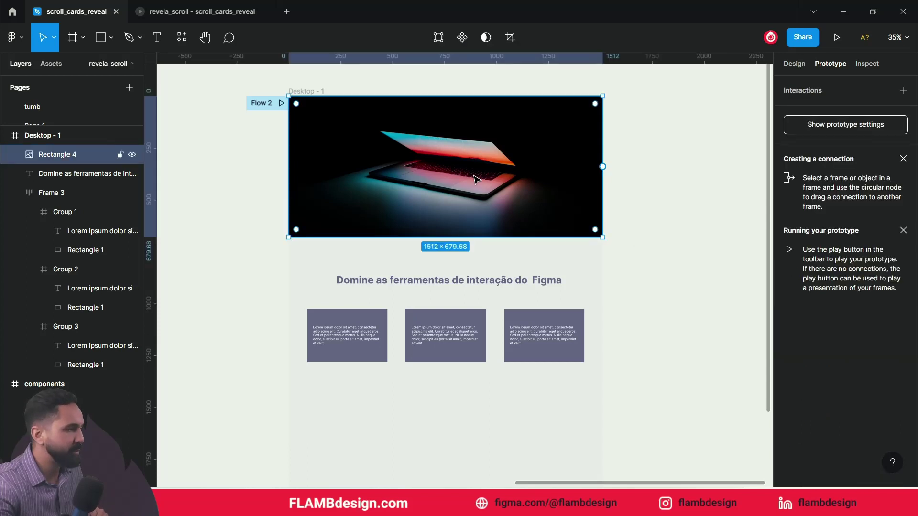
left_click(484, 284)
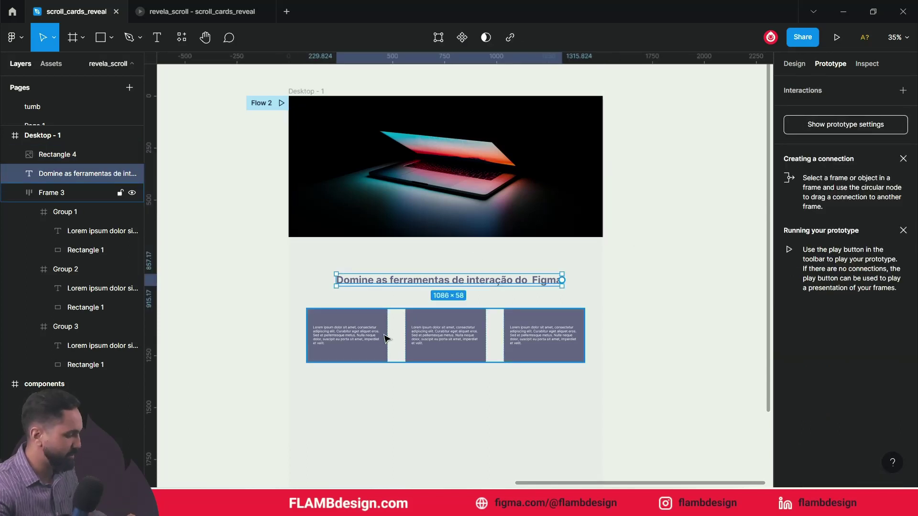
scroll(385, 338, "up", 3)
left_click(378, 351)
left_click(333, 350)
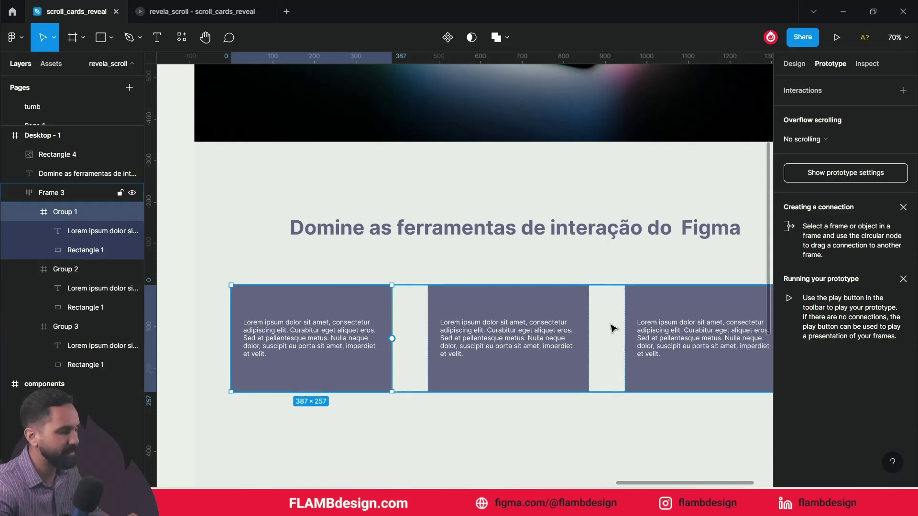
left_click(543, 327)
left_click(643, 316)
left_click(477, 280)
mouse_move(509, 321)
left_mouse_down()
mouse_move(489, 285)
mouse_move(515, 332)
left_mouse_up()
key("Escape")
scroll(507, 321, "up", 1)
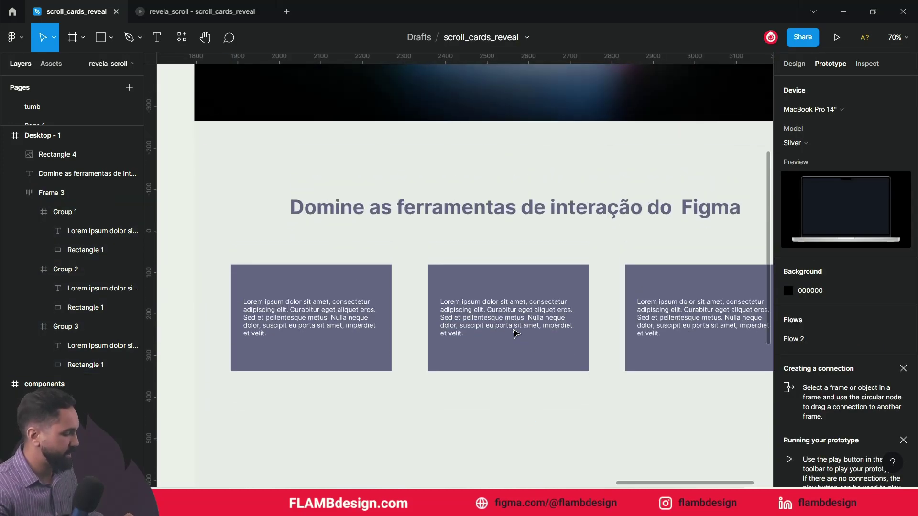
scroll(497, 306, "down", 2, "ctrl")
scroll(490, 297, "down", 2, "ctrl")
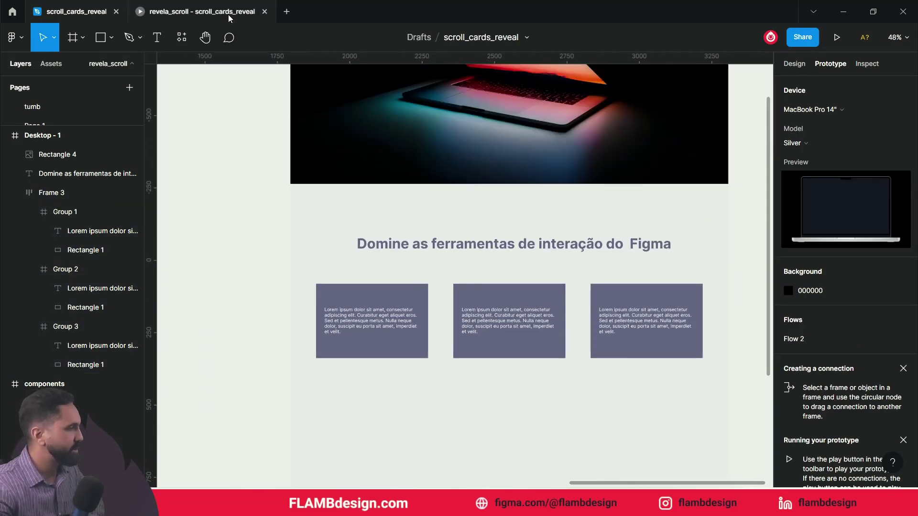
Scroll the running prototype to check the heading and cards below the laptop hero.
left_click(228, 14)
scroll(545, 215, "up", 3)
scroll(534, 192, "up", 2)
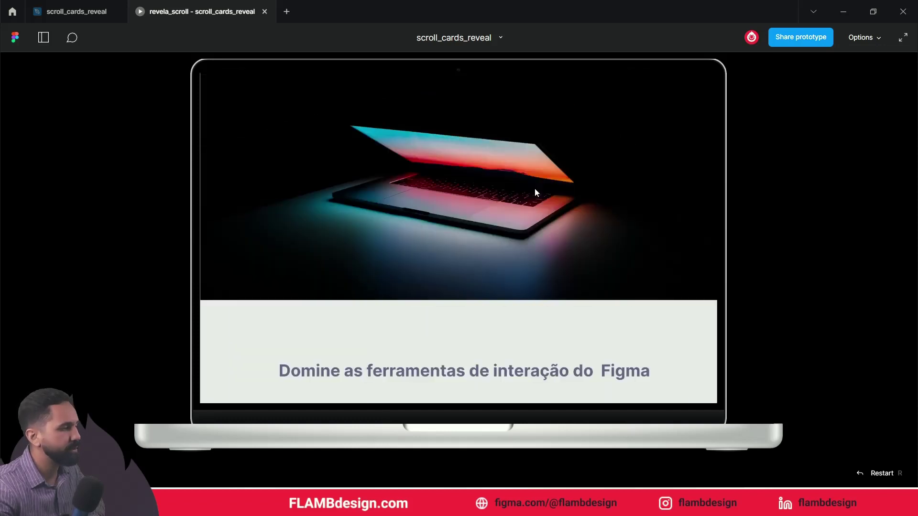
scroll(552, 218, "down", 3)
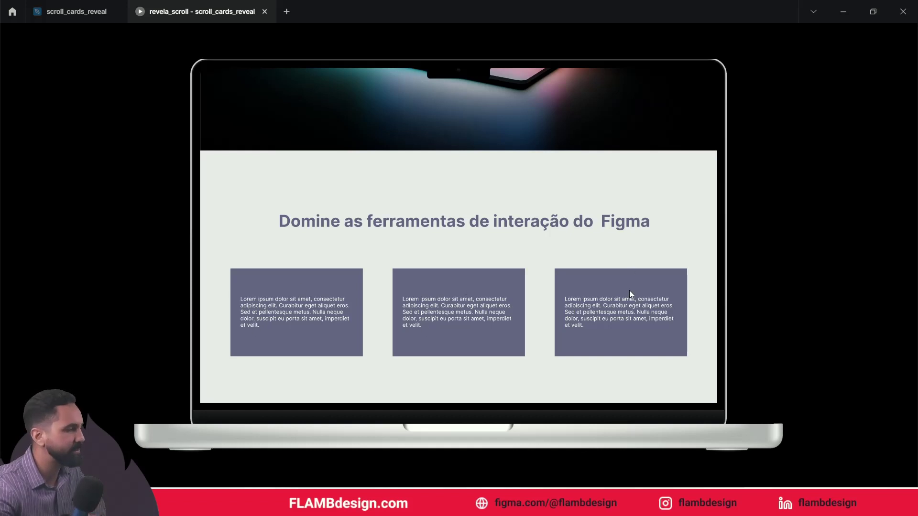
scroll(629, 291, "up", 3)
scroll(534, 329, "down", 3)
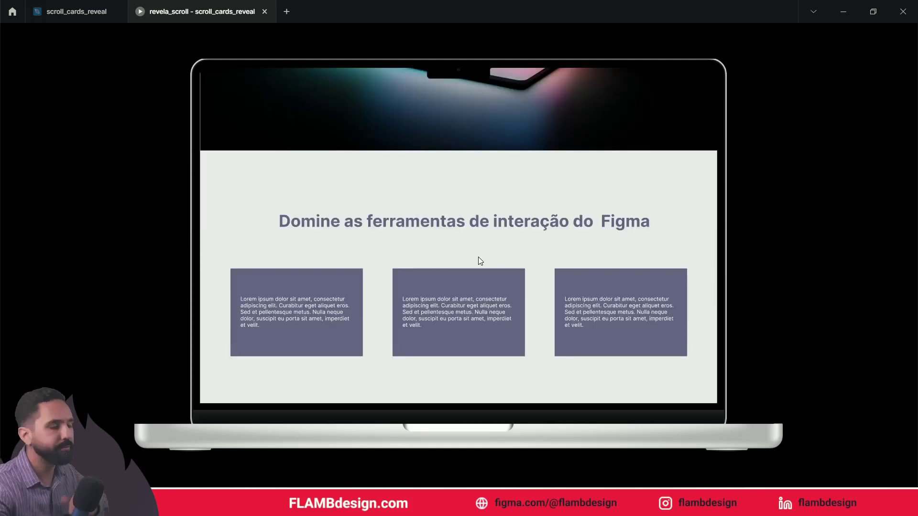
Inspect the section heading on the Desktop - 1 design in the editor.
left_click(95, 11)
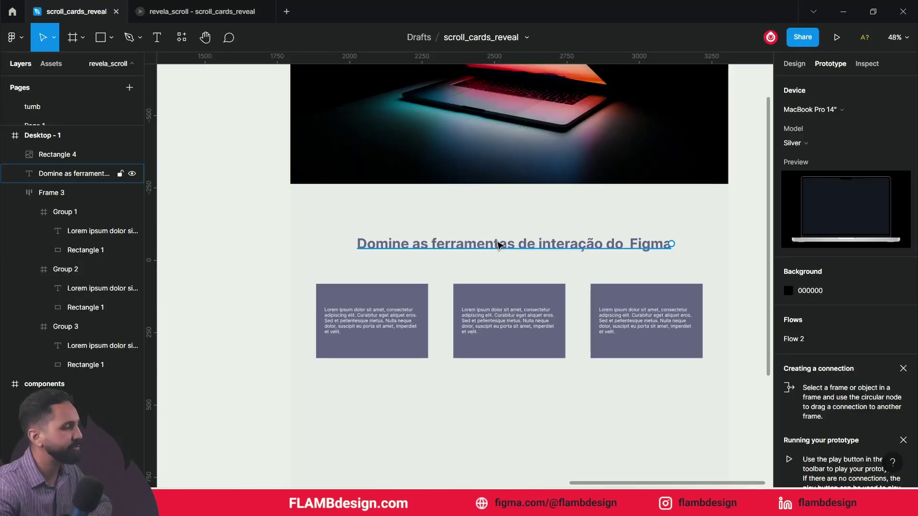
left_click(507, 294)
key("Escape")
scroll(508, 295, "down", 2, "ctrl")
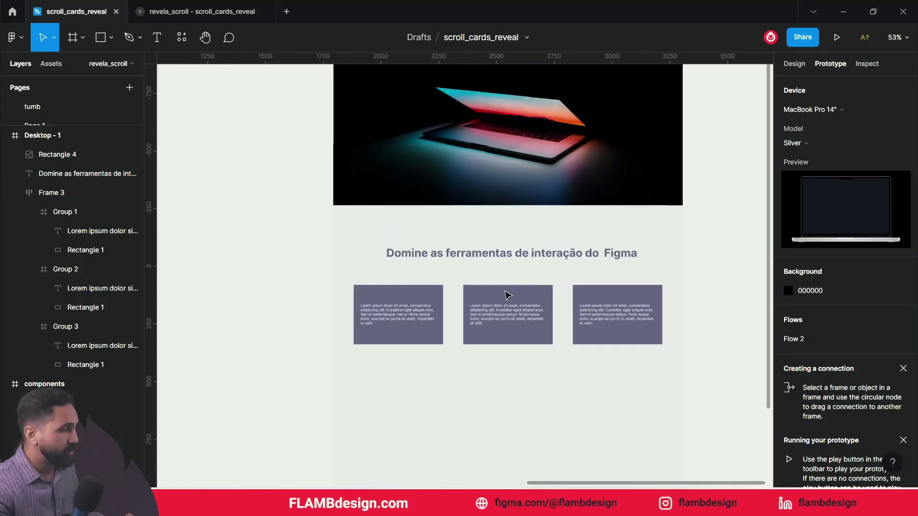
scroll(508, 295, "down", 2, "ctrl")
scroll(507, 295, "up", 1, "ctrl")
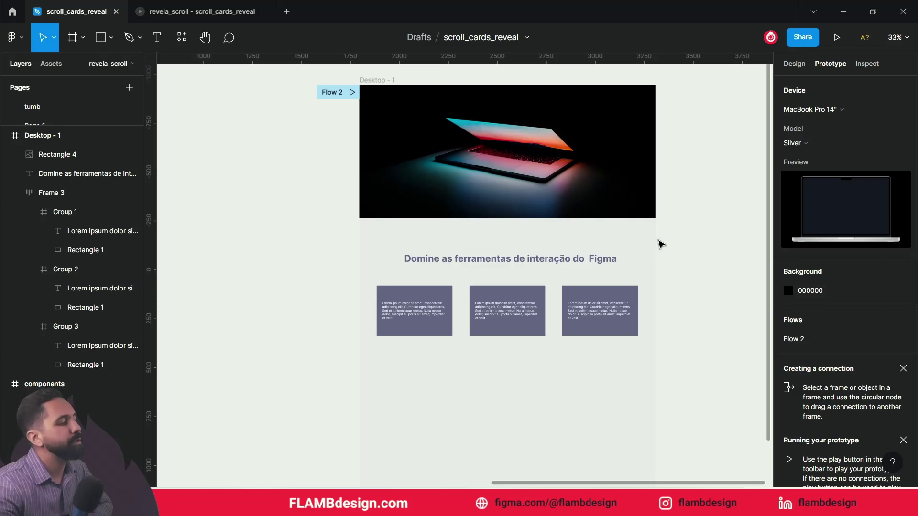
Scroll through the prototype again, confirming the heading and three cards reveal.
left_click(218, 15)
scroll(501, 212, "down", 2)
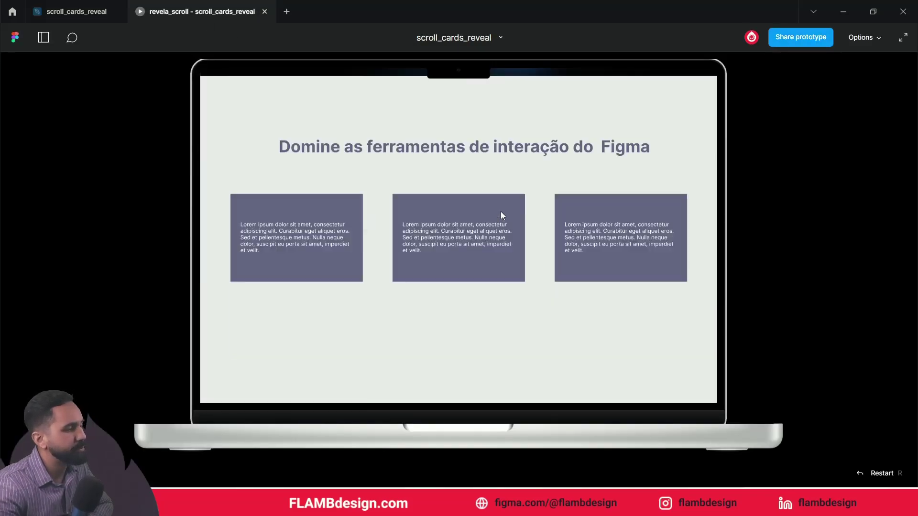
scroll(500, 211, "up", 5)
scroll(501, 212, "down", 2)
scroll(500, 211, "down", 2)
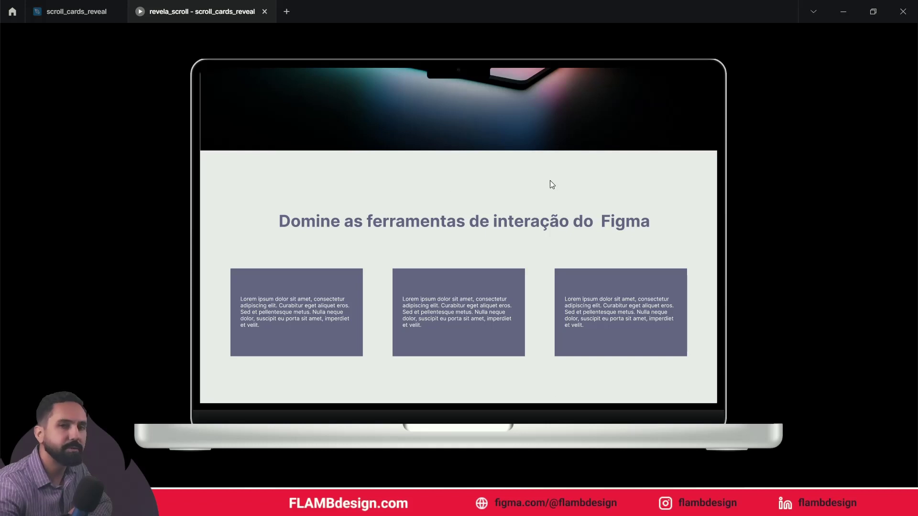
scroll(555, 210, "up", 3)
scroll(553, 194, "down", 3)
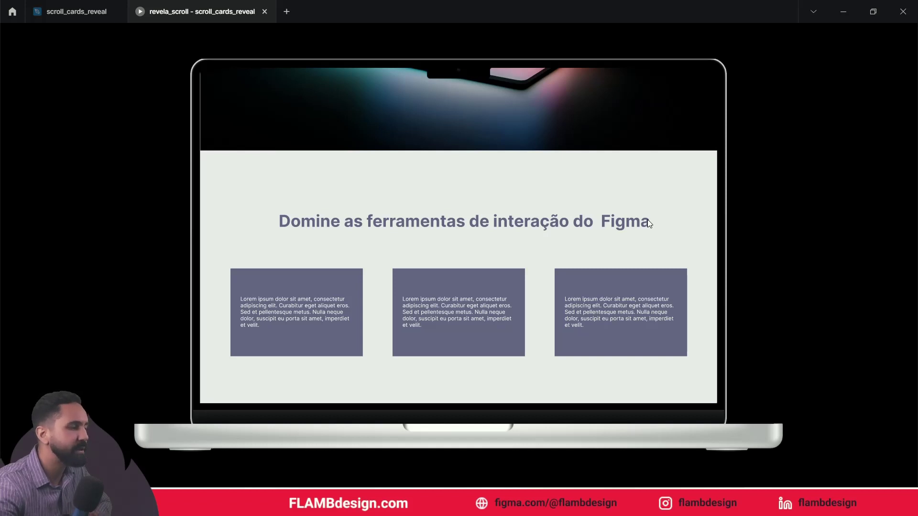
scroll(648, 221, "up", 3)
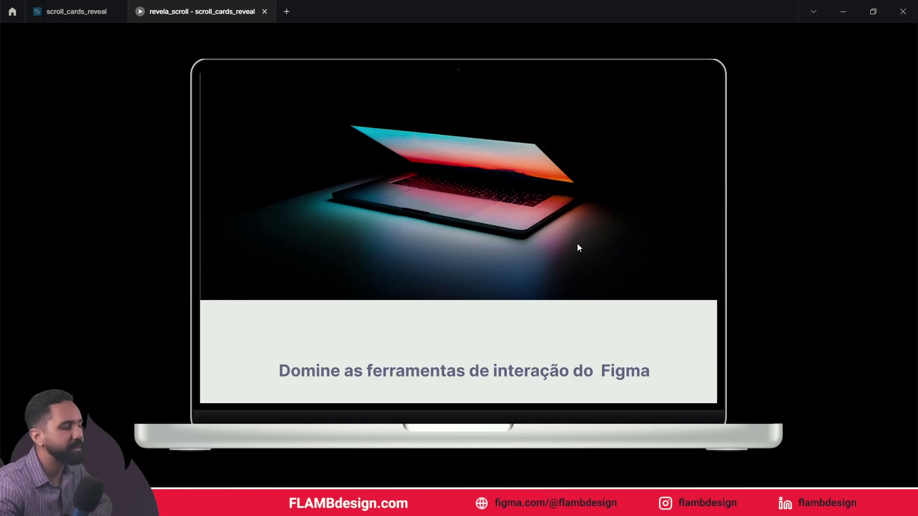
scroll(578, 244, "down", 3)
scroll(578, 244, "up", 3)
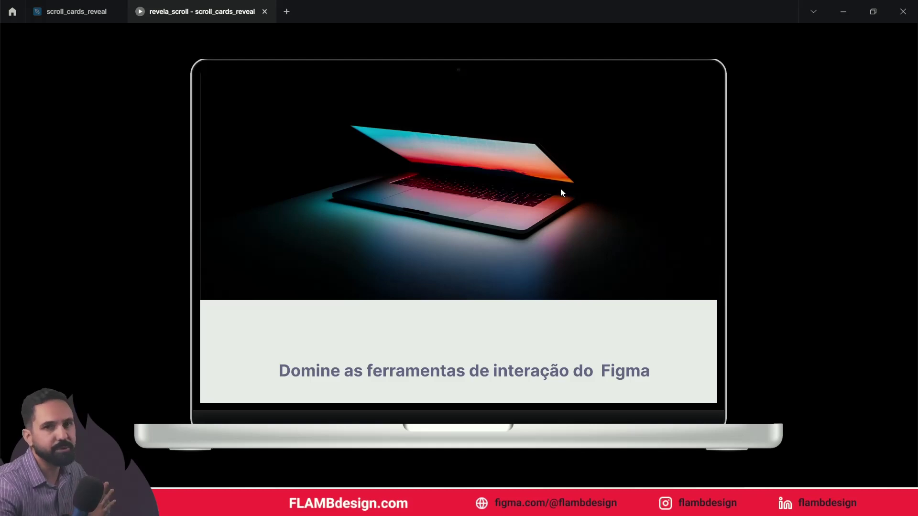
scroll(560, 189, "down", 5)
scroll(561, 189, "down", 3)
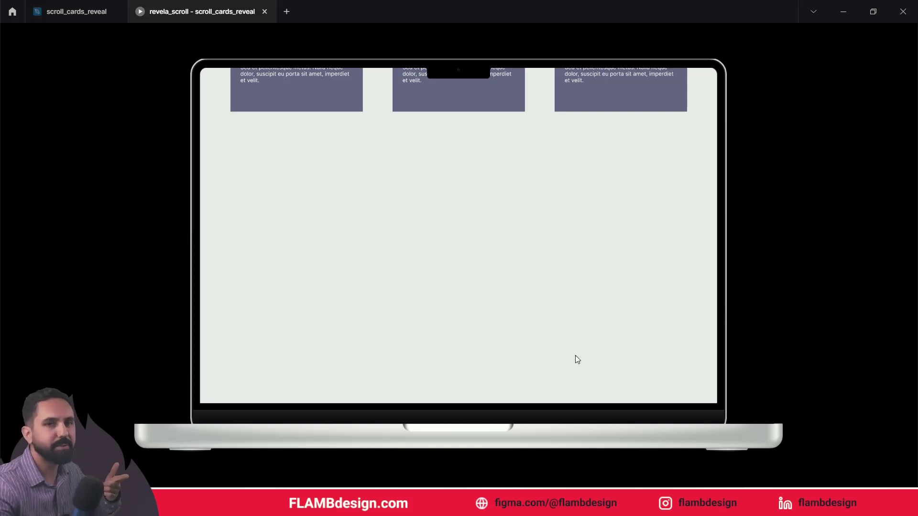
scroll(575, 354, "up", 8)
scroll(575, 355, "down", 3)
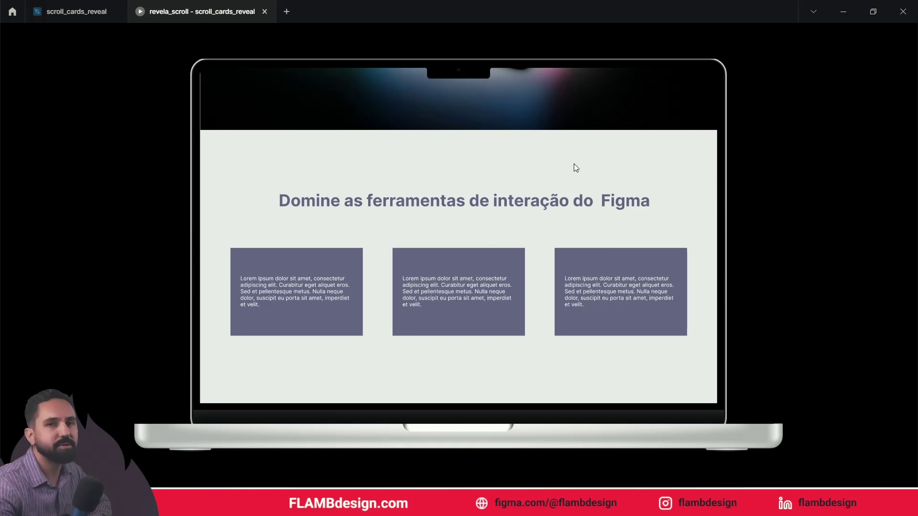
left_click(98, 13)
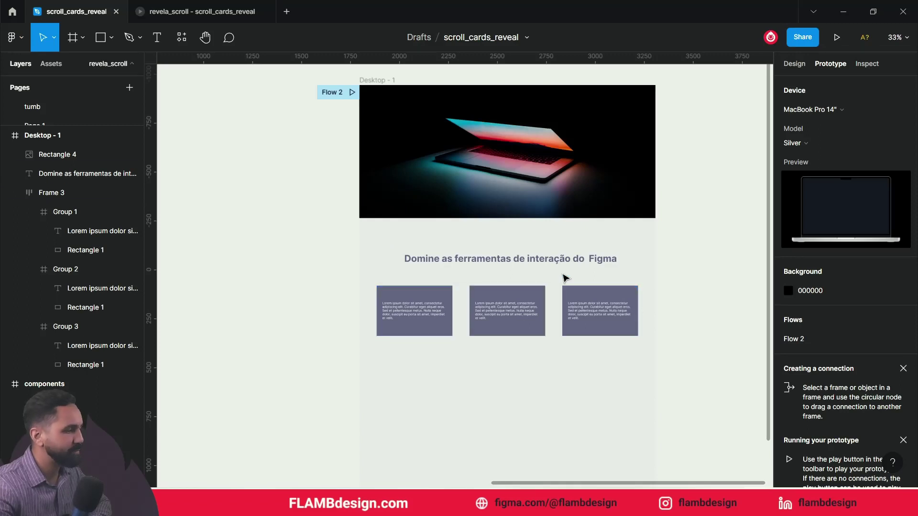
Group the 'Domine as ferramentas' heading and three-card Frame 3 into Group 4 (1335 × 424.66).
left_click(563, 261)
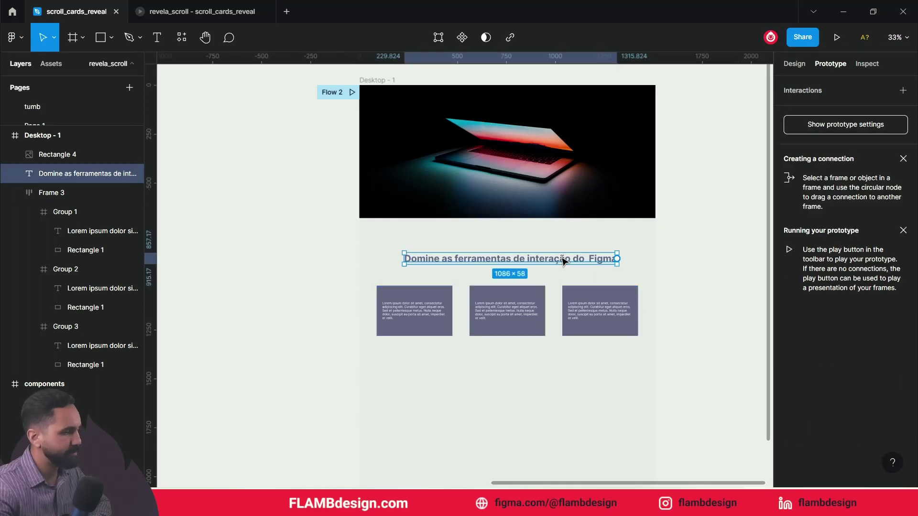
left_click(535, 309)
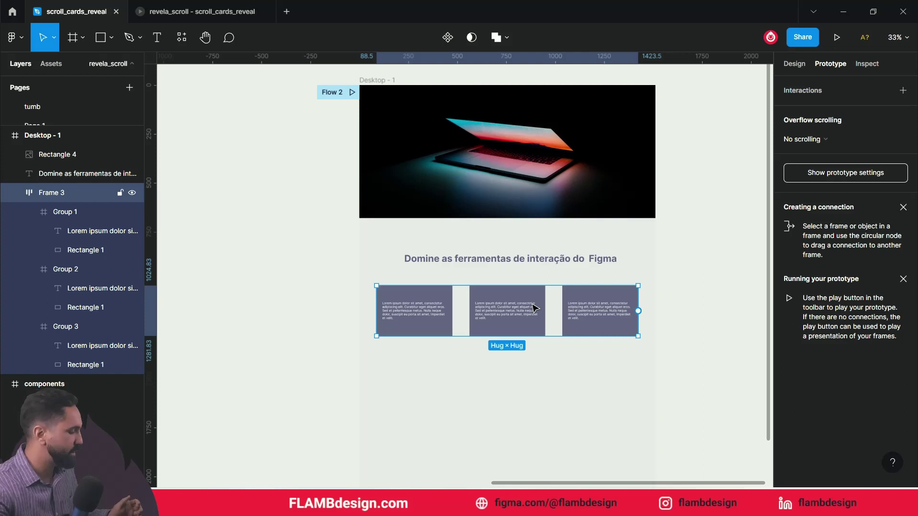
left_click(545, 277, "shift")
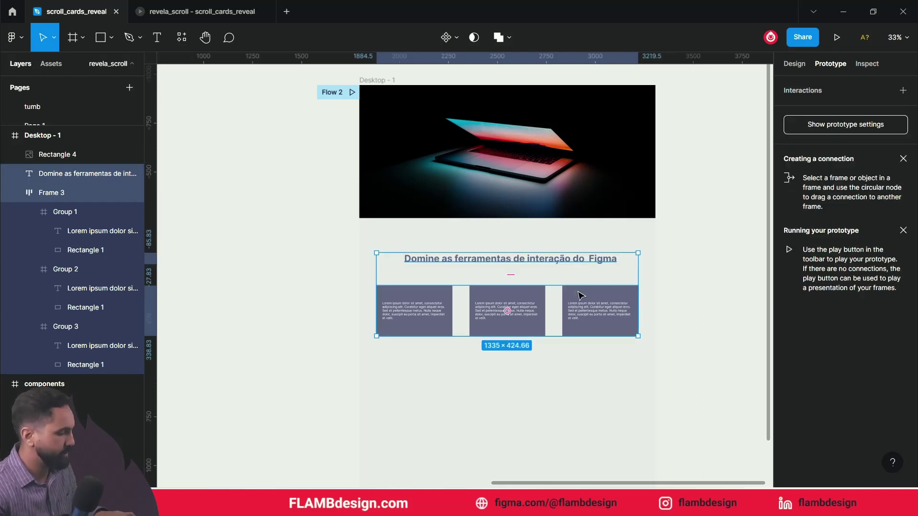
key("ctrl+g")
left_click(794, 65)
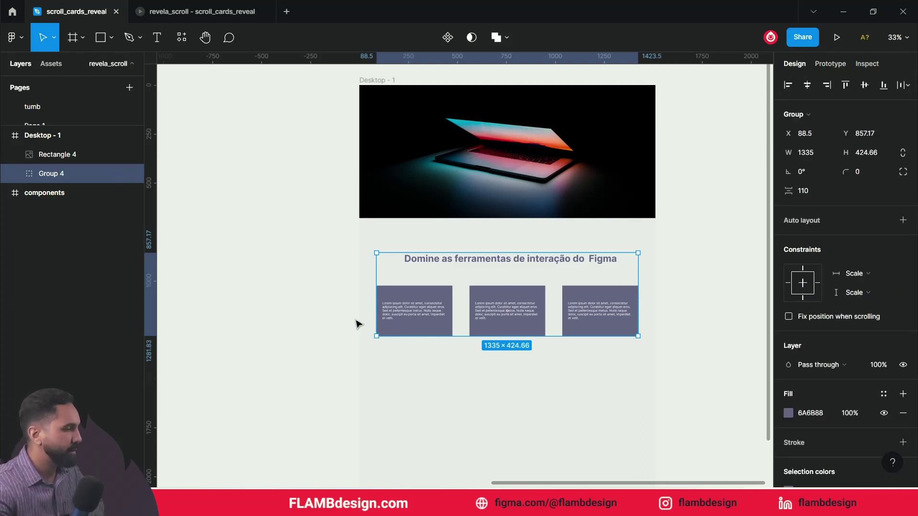
left_click(334, 314)
Draw a full-width rectangle below the hero image and send it behind the heading and cards.
key("r")
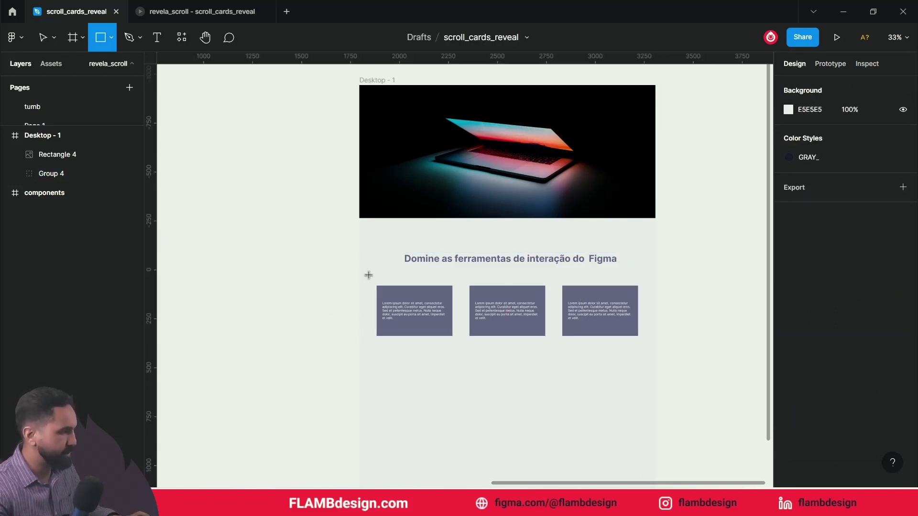
left_click_drag(360, 219, 656, 389)
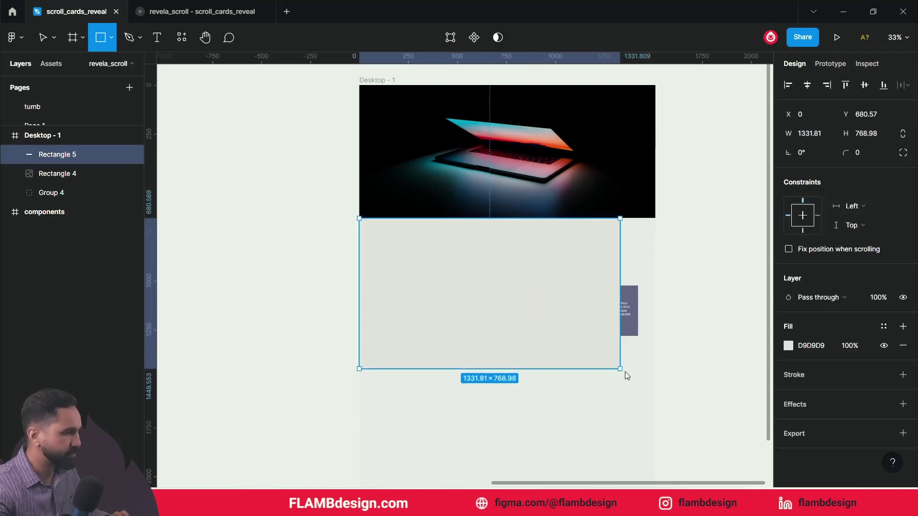
left_click_drag(657, 393, 655, 389)
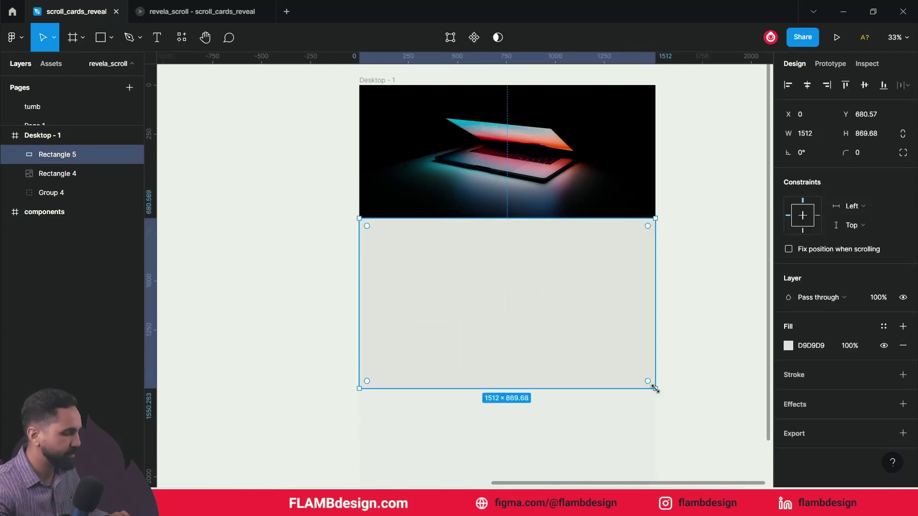
key("ctrl+shift+bracketleft")
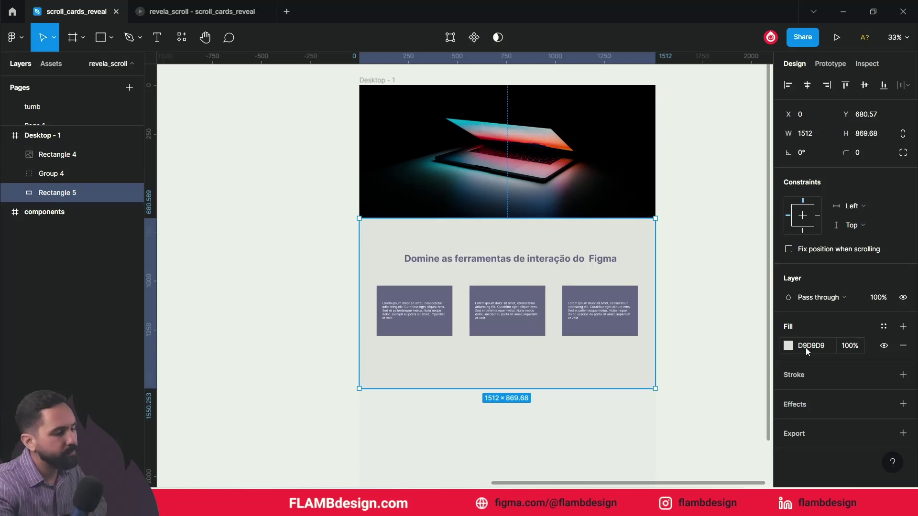
Fill the section rectangle with pure white FFFFFF.
left_click(788, 346)
left_click_drag(683, 232, 367, 215)
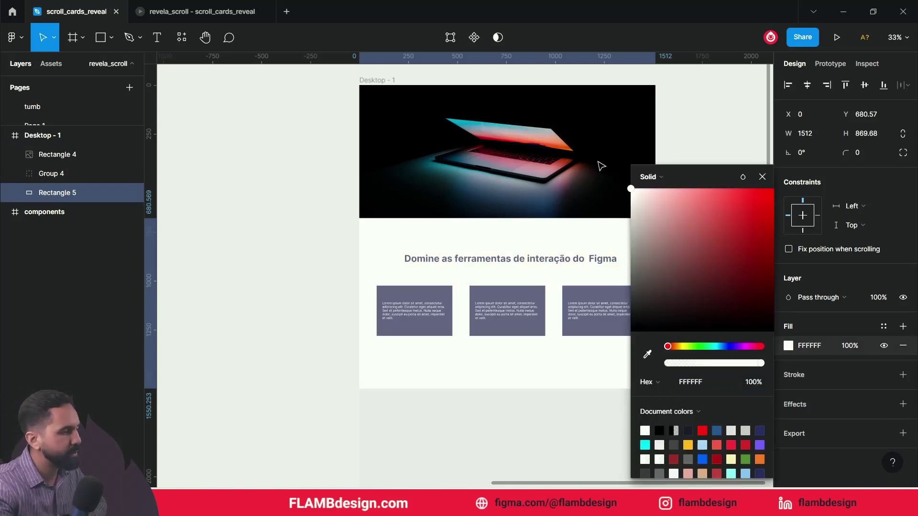
left_click(285, 225)
left_click(535, 245)
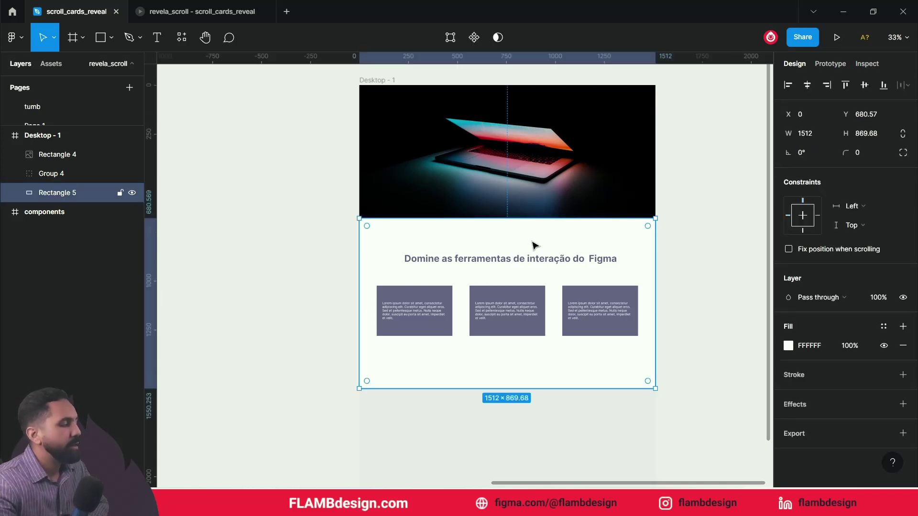
mouse_move(502, 359)
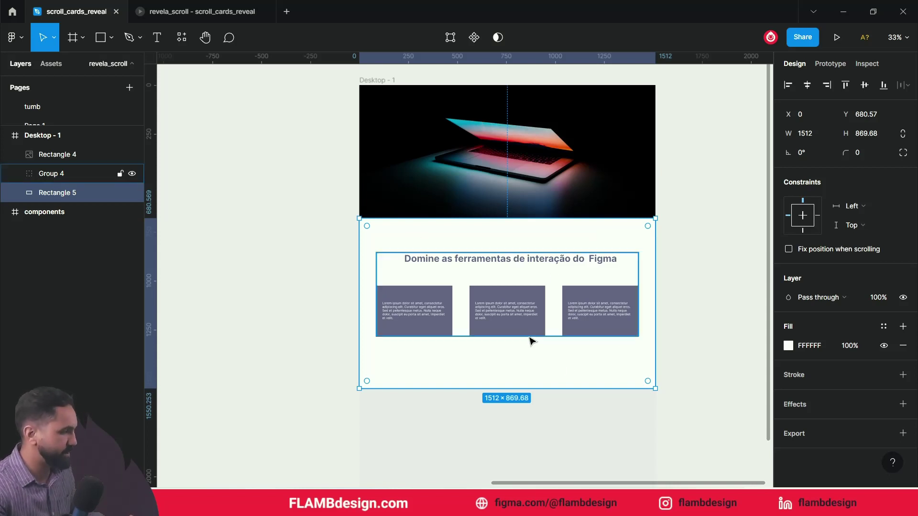
Shorten the white section from its bottom edge to 752.2 tall.
scroll(532, 340, "up", 5, "ctrl")
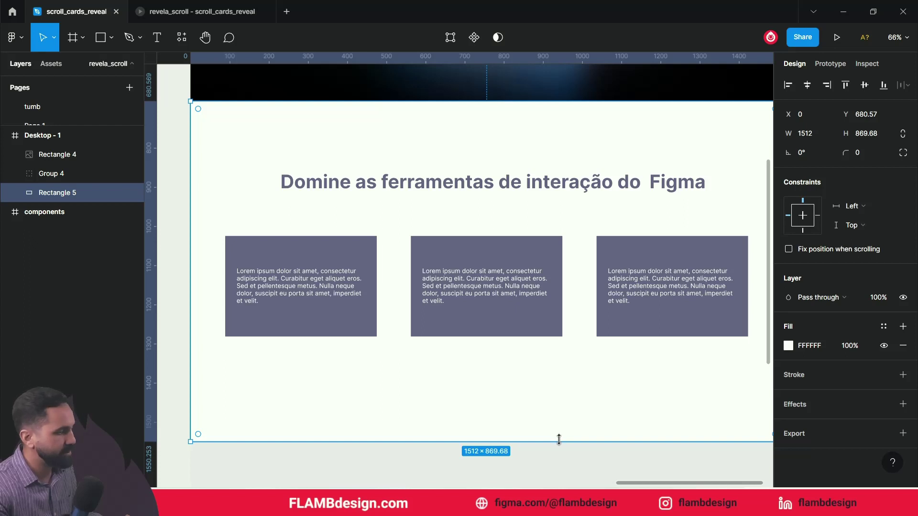
left_click_drag(559, 439, 558, 399)
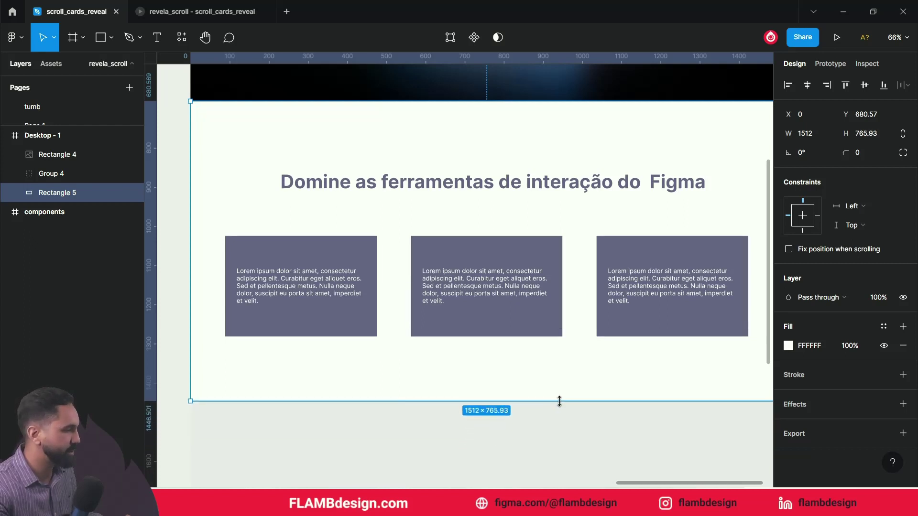
left_click_drag(558, 399, 558, 396)
scroll(562, 400, "up", 1)
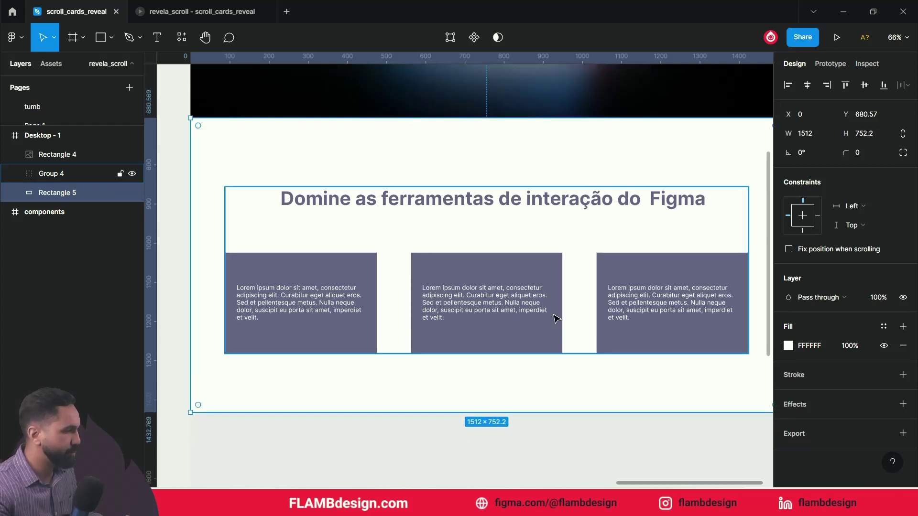
scroll(482, 293, "up", 1)
scroll(481, 293, "right", 3)
scroll(512, 303, "up", 1)
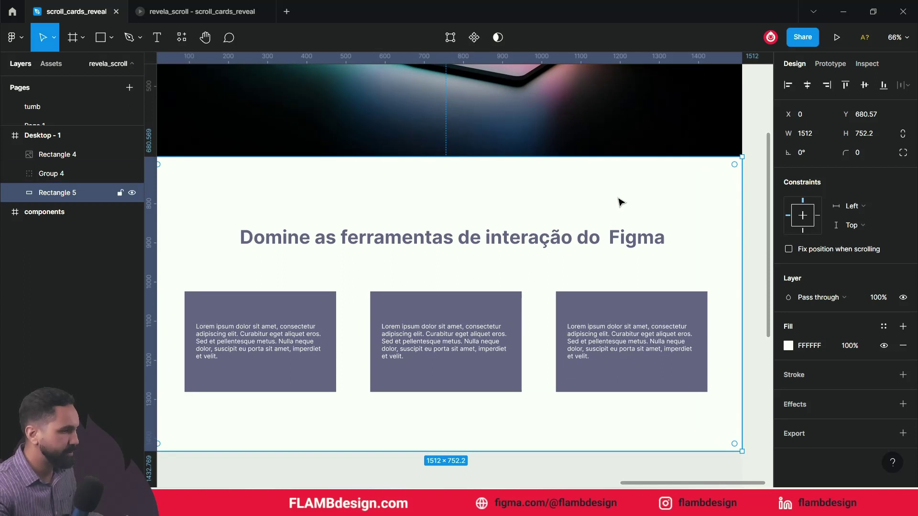
left_click(612, 243)
left_click(672, 201)
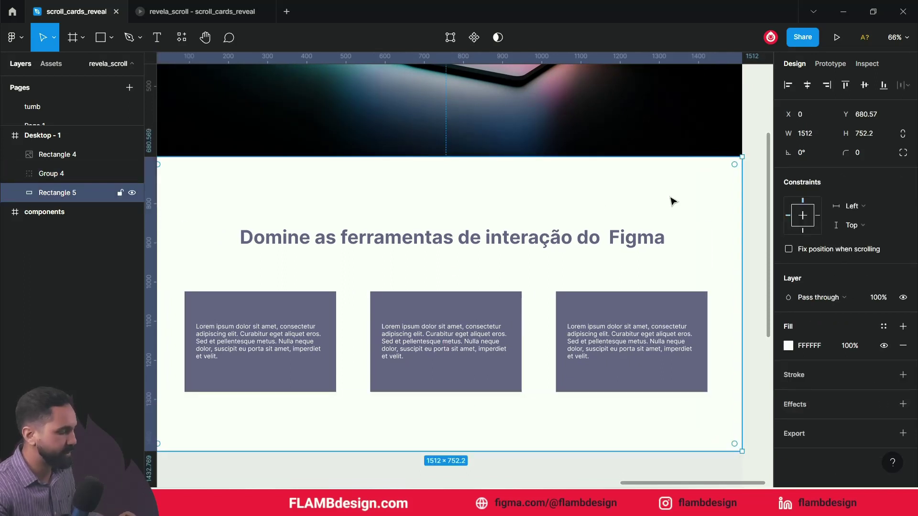
left_click(237, 12)
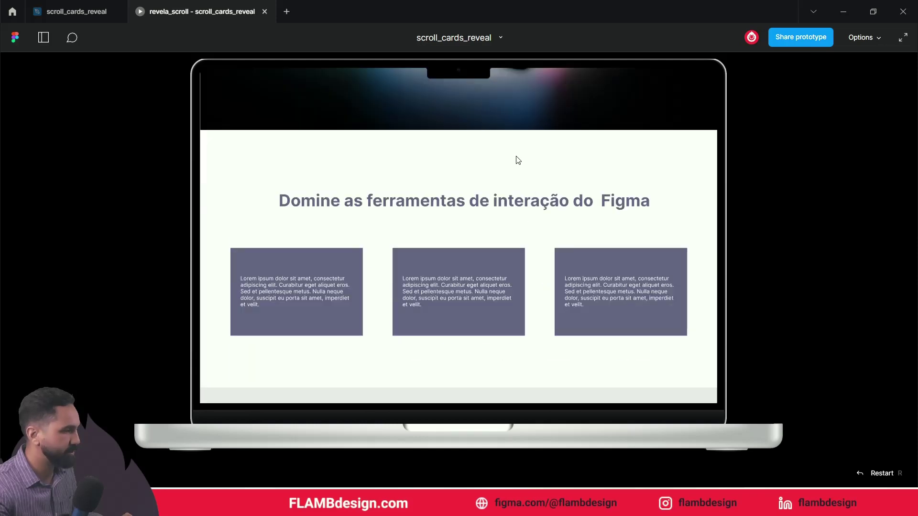
left_click(77, 12)
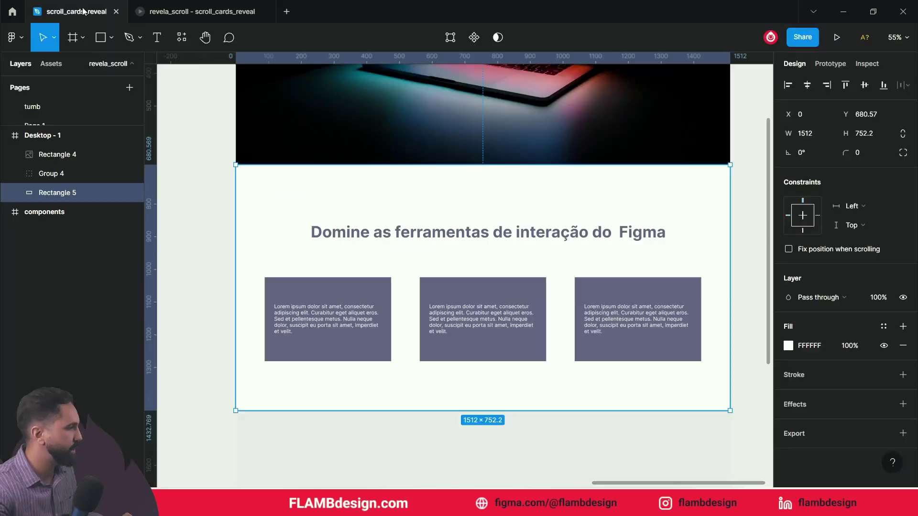
left_click(532, 237)
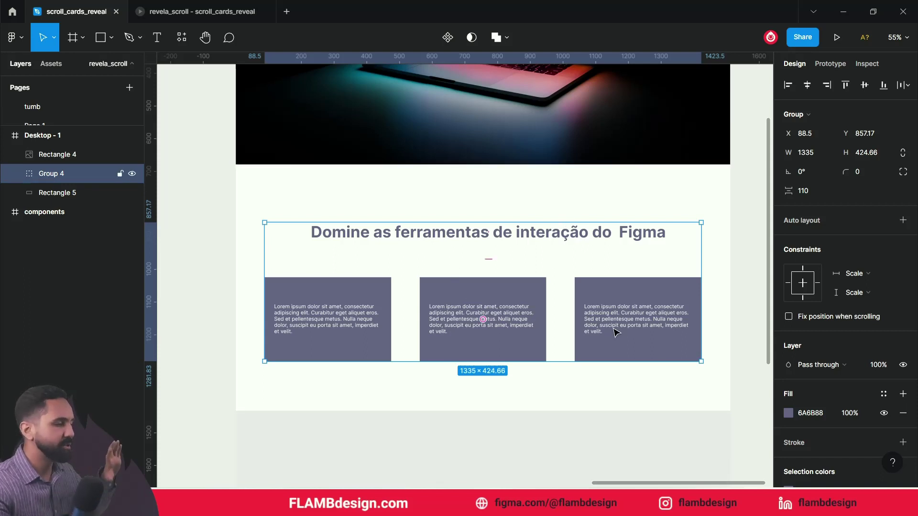
Move the heading and cards lower, then combine Group 4 and Rectangle 5 into Component 1.
mouse_move(615, 268)
left_mouse_down()
mouse_move(619, 288)
mouse_move(615, 230)
left_mouse_up()
left_click(642, 190)
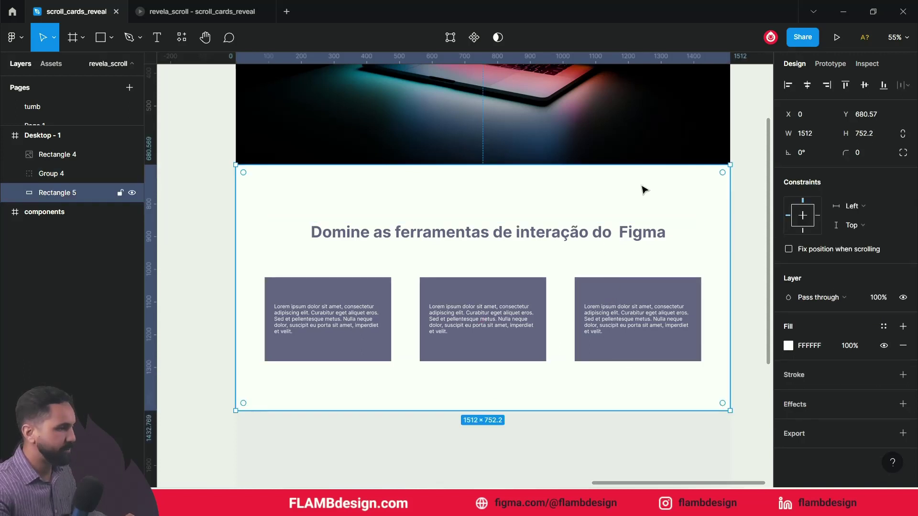
left_click(624, 243)
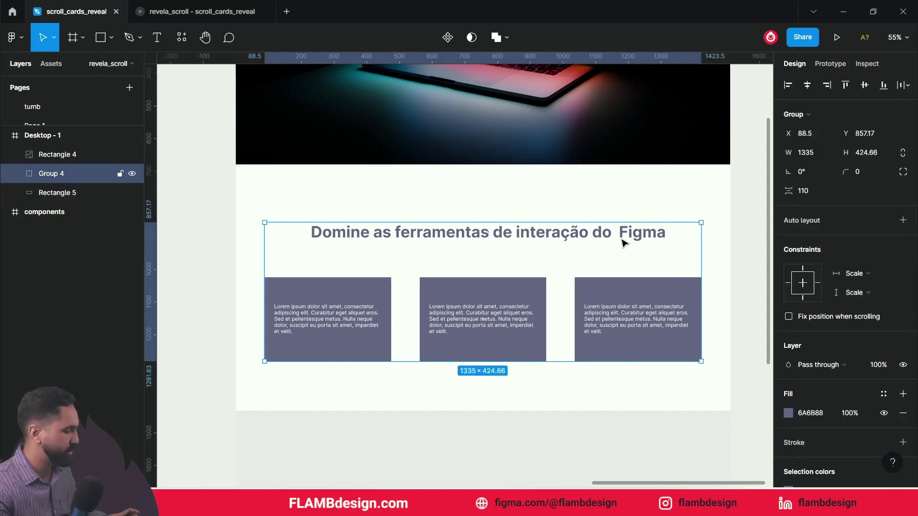
left_click(656, 200, "shift")
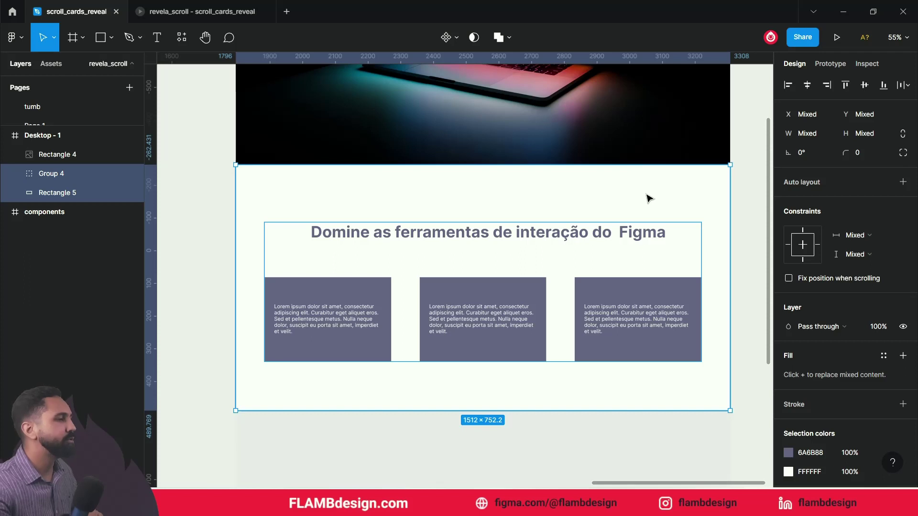
left_click(445, 38)
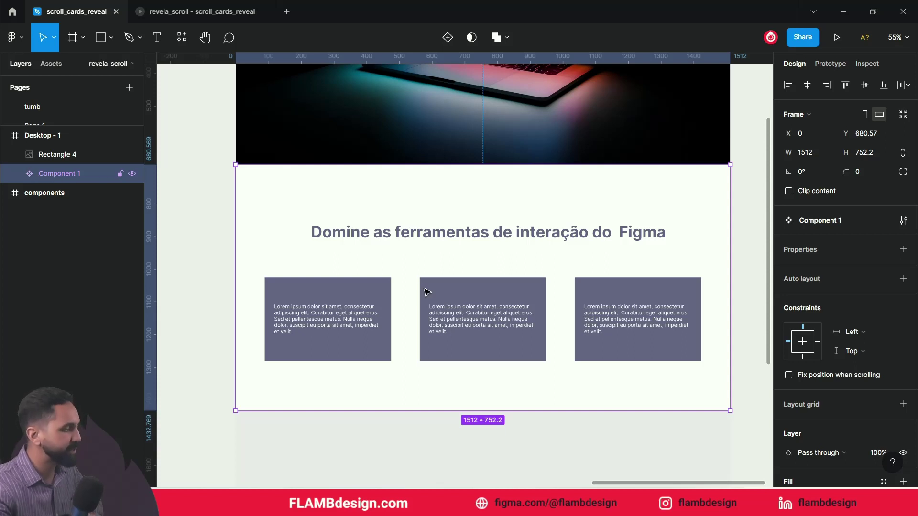
scroll(421, 288, "down", 5)
Drag Component 1 into the components frame and centre it there.
scroll(422, 289, "down", 5)
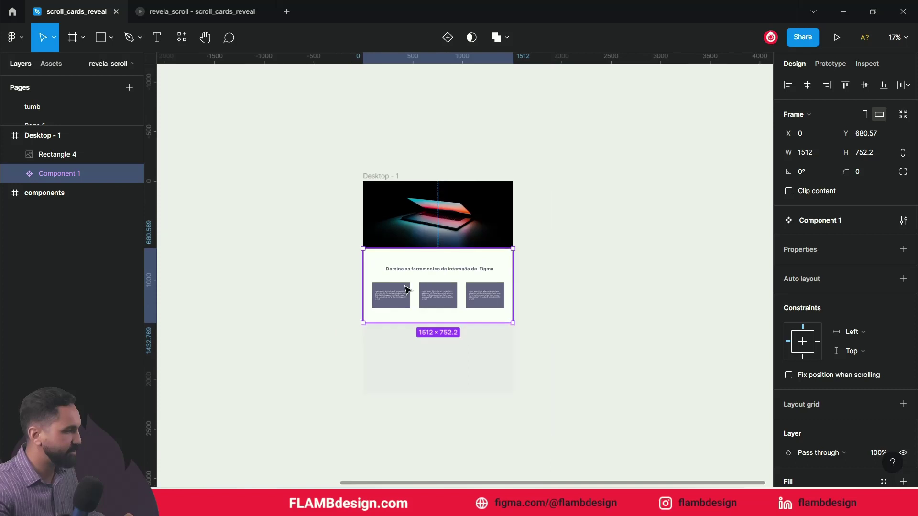
scroll(379, 277, "left", 10)
left_click_drag(671, 268, 300, 277)
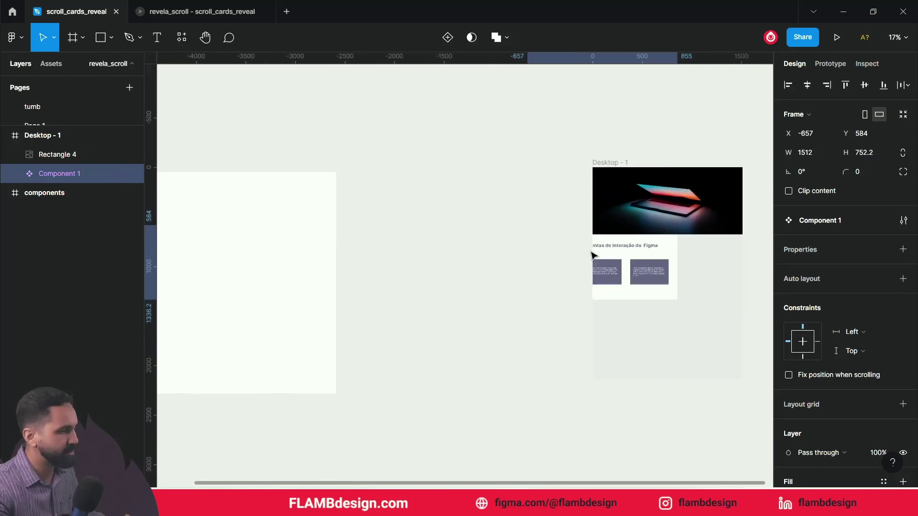
scroll(300, 278, "left", 4)
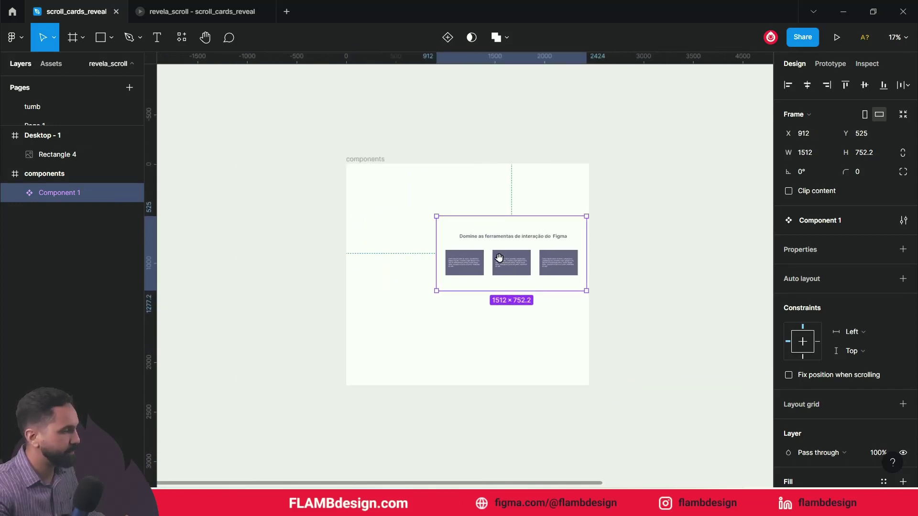
left_click_drag(478, 235, 436, 229)
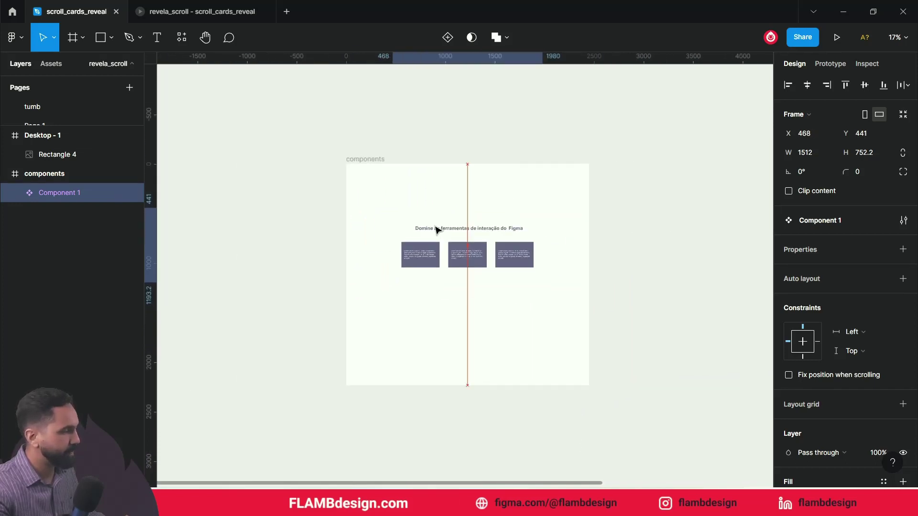
Give the components frame a grey fill and place Component 1 near its top.
left_click(361, 158)
left_click(788, 346)
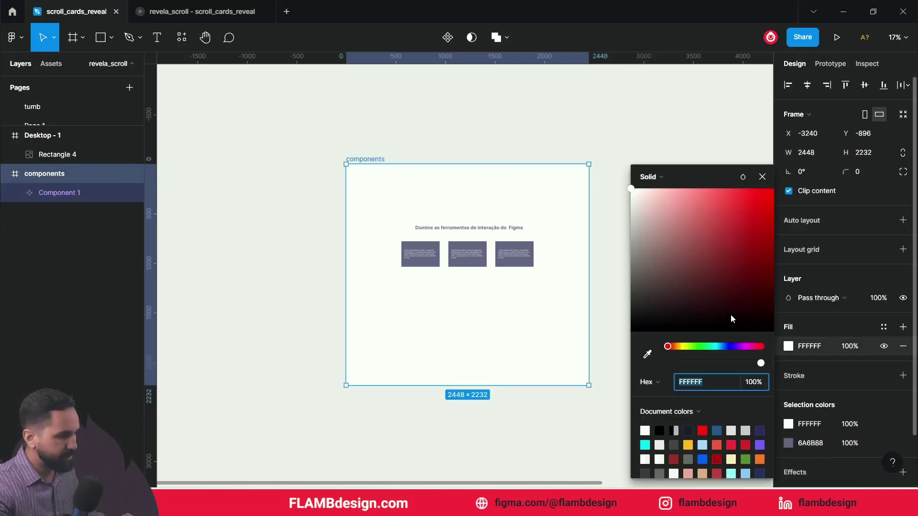
left_click_drag(641, 261, 620, 261)
left_click_drag(482, 219, 449, 230)
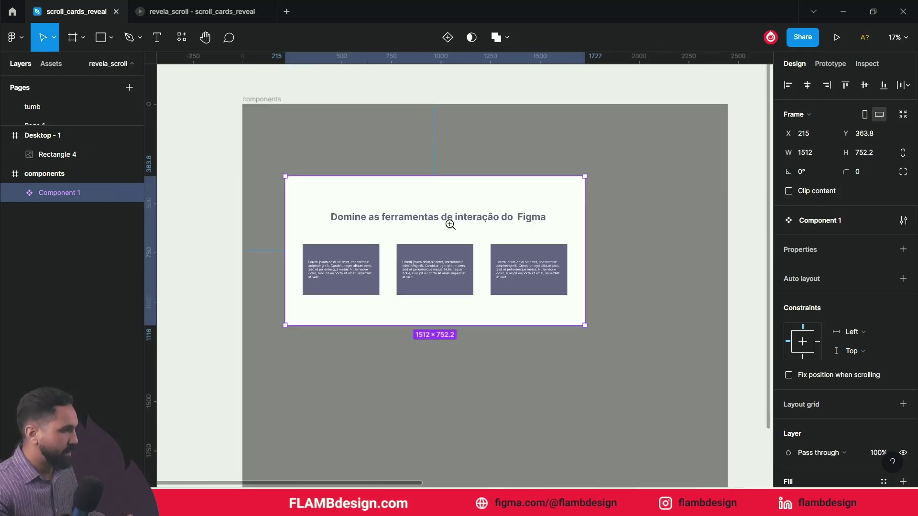
left_click(449, 230)
left_click_drag(493, 152, 490, 114)
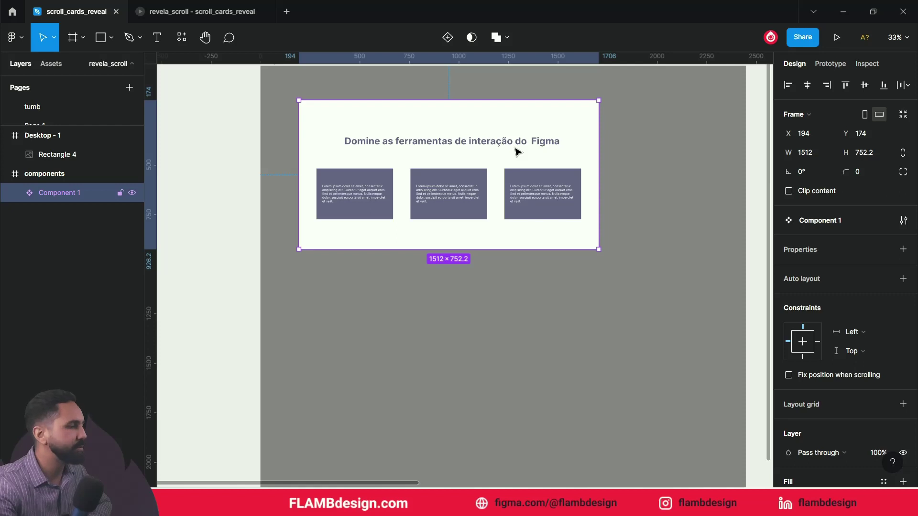
Add Variant2 below the Default variant and select the whole variant set.
left_click(447, 38)
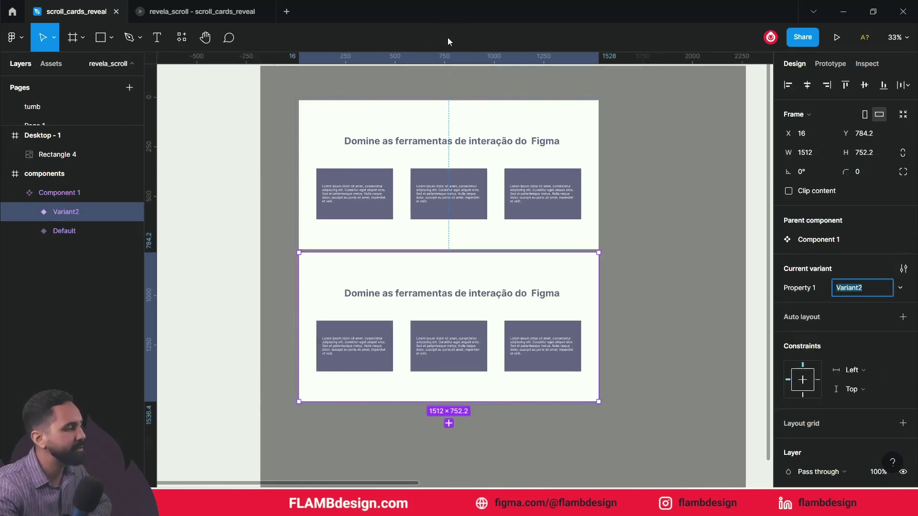
left_click(620, 310)
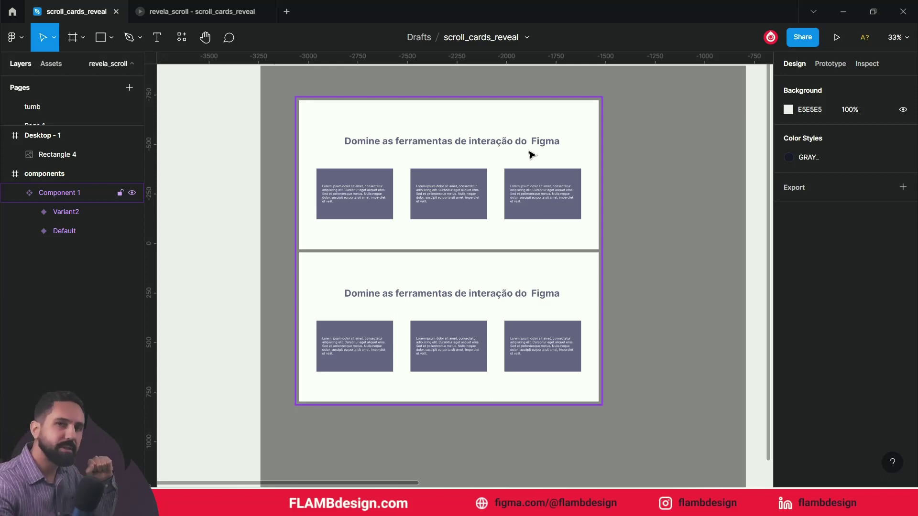
left_click(552, 320)
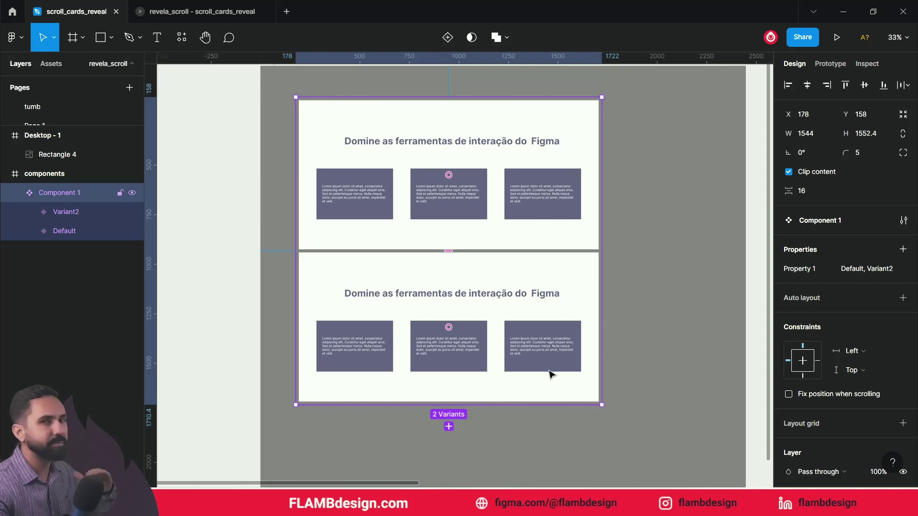
Select Group 4 inside the Default variant and nudge it downward.
left_click(632, 219)
left_click(513, 202)
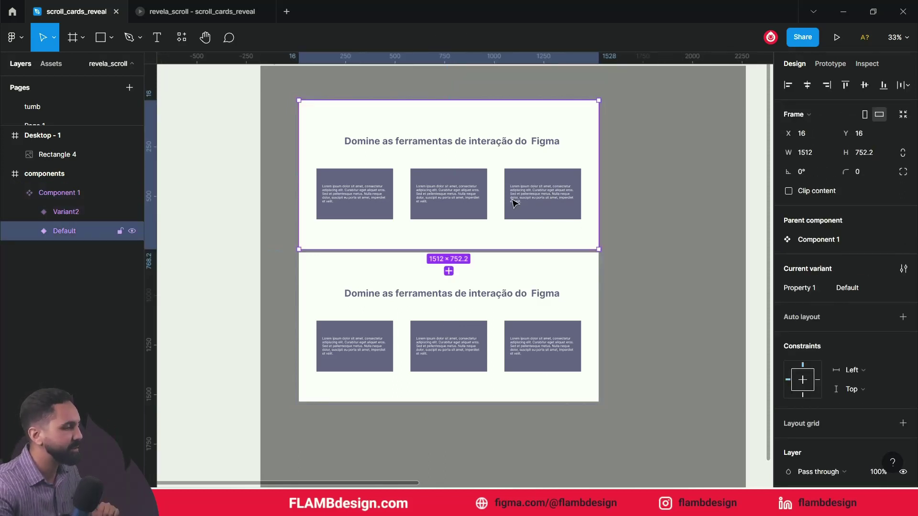
left_click(615, 217)
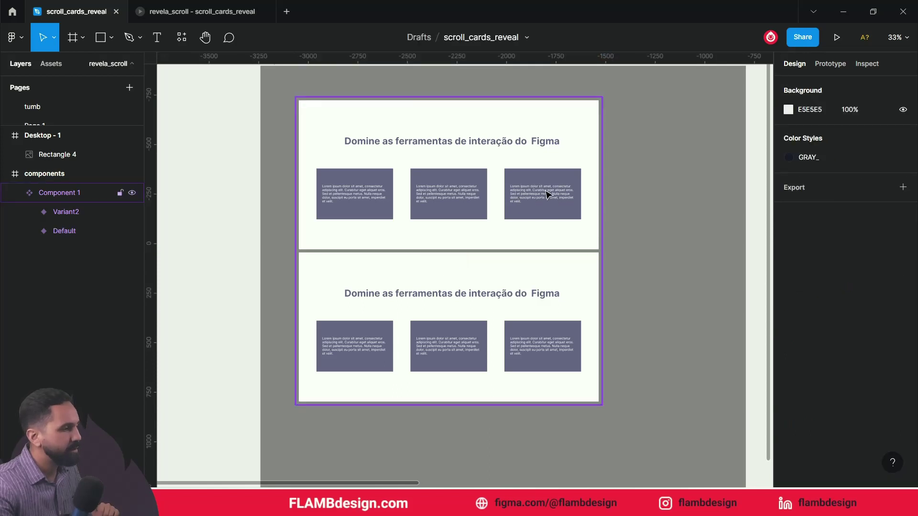
left_click(547, 194)
left_click(548, 194)
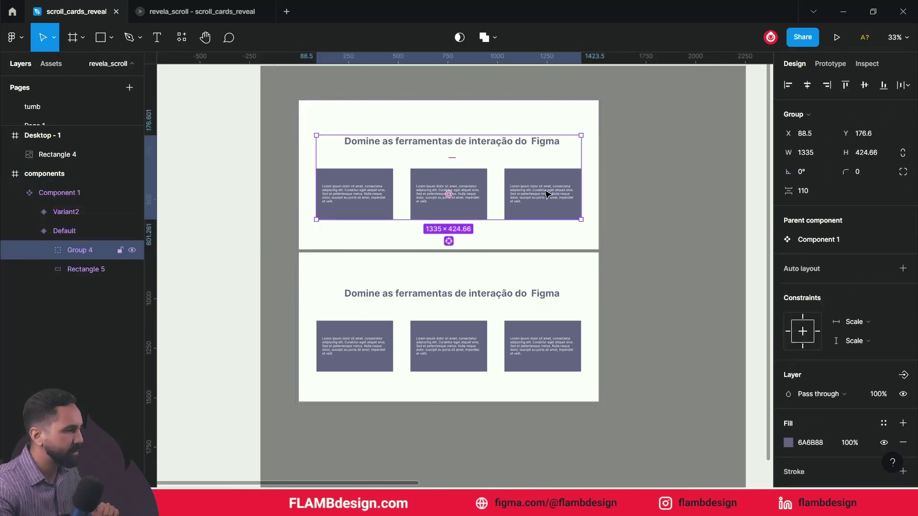
scroll(450, 156, "up", 3)
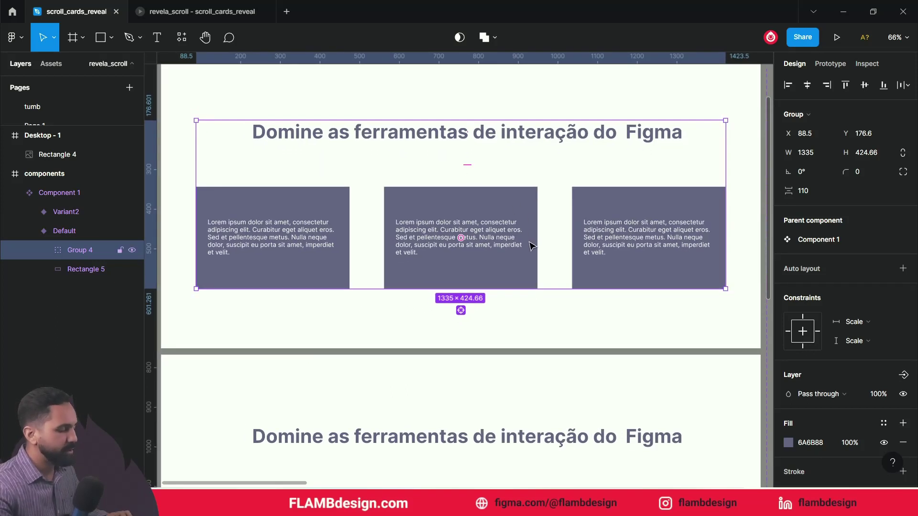
key("Down")
key("Down")
key("Down")
key("Down")
key("Down")
key("Down")
key("Down")
key("Down")
key("Down")
key("Down")
key("Down")
key("Down")
key("Down")
key("Down")
key("Down")
key("Down")
key("Down")
key("Down")
key("Down")
key("Down")
key("Down")
key("Down")
key("Down")
key("Down")
key("Down")
key("Down")
key("Down")
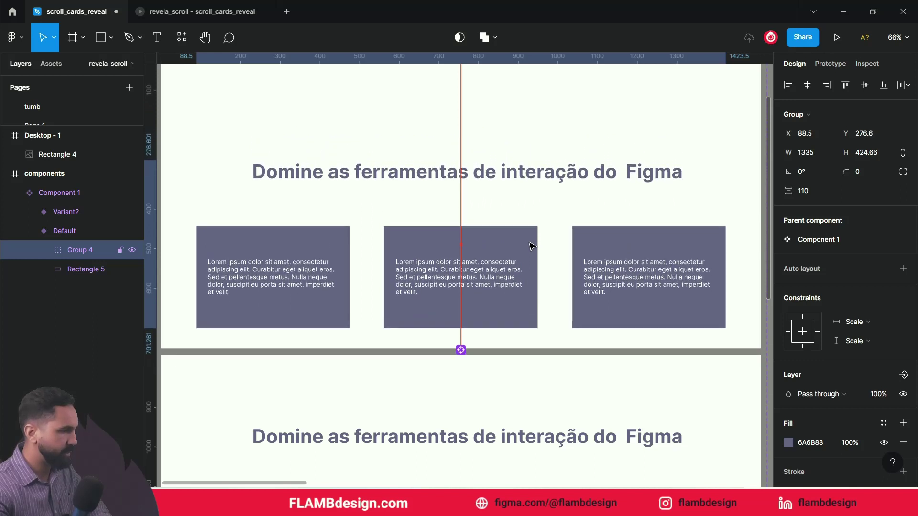
key("Down")
key("Down")
key("Down")
key("Down")
key("Down")
key("Down")
key("Down")
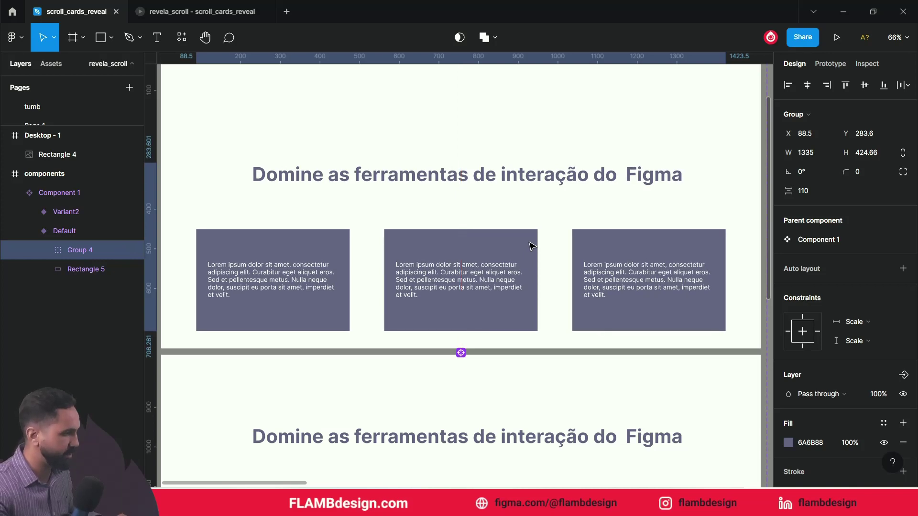
scroll(532, 246, "down", 1)
key("Escape")
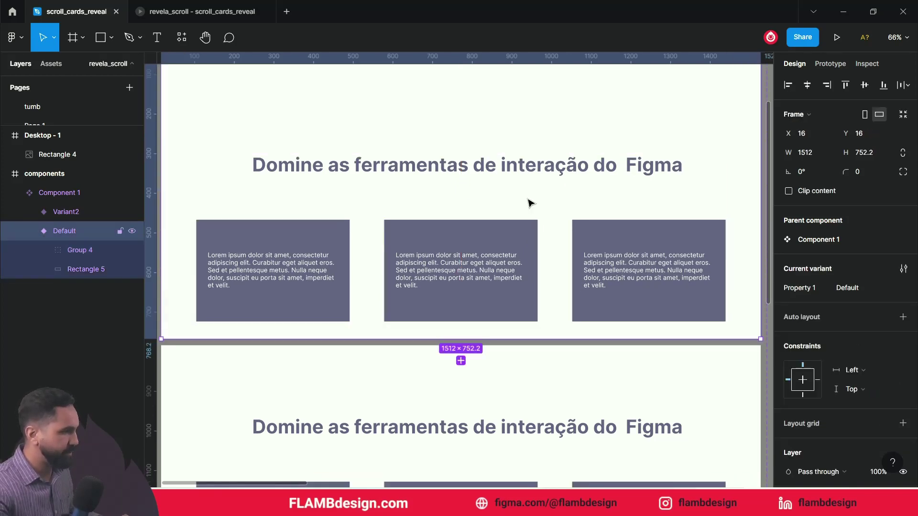
scroll(528, 231, "down", 5)
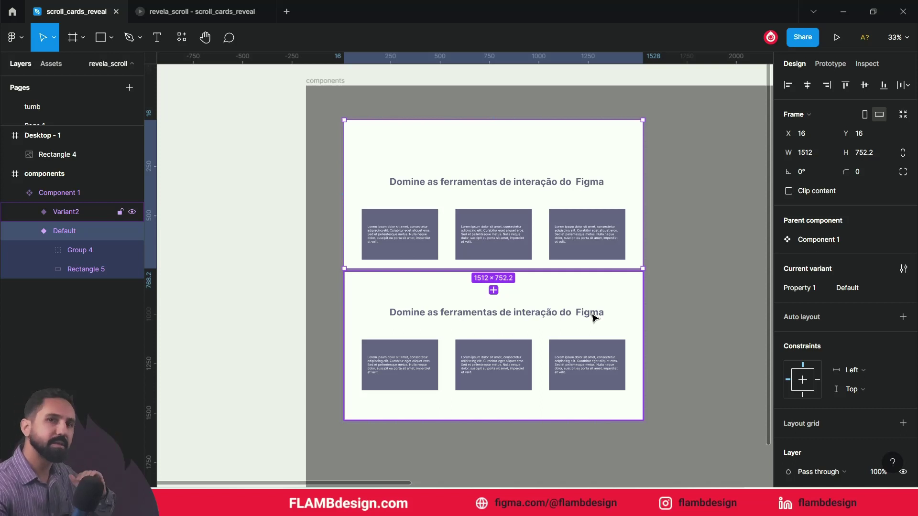
Hide Group 4 in the Default variant so it shows only the white section.
left_click(595, 226)
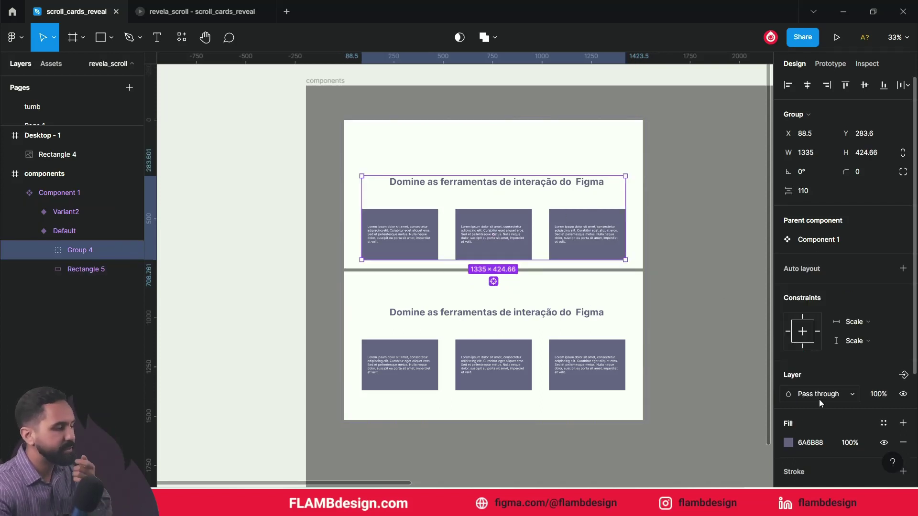
left_click(904, 395)
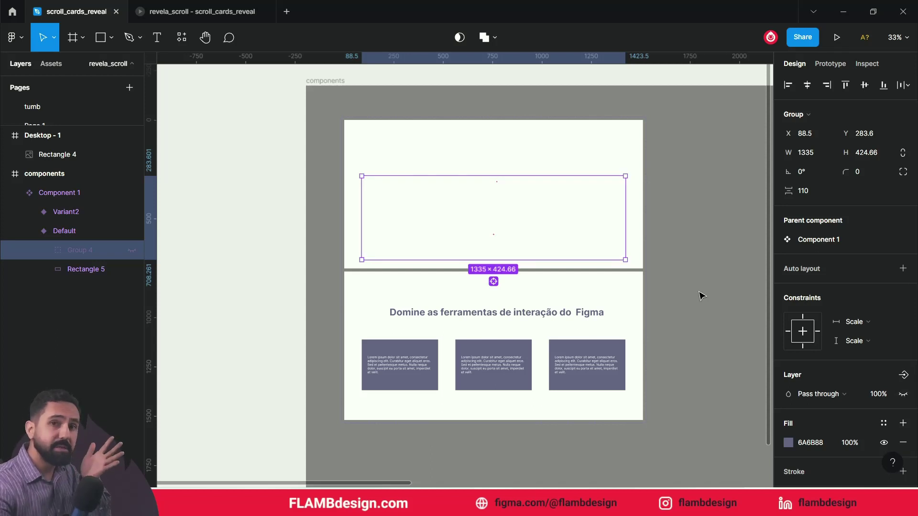
left_click(665, 288)
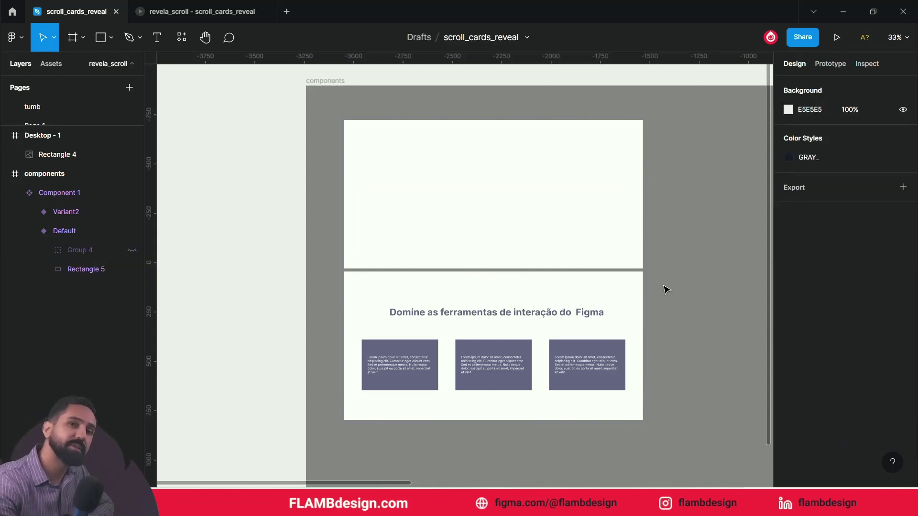
left_click(562, 195)
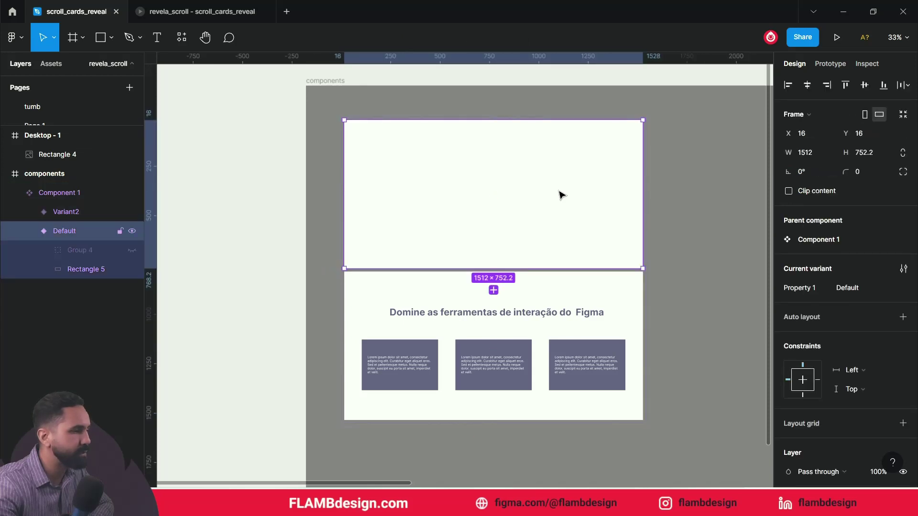
left_click(687, 235)
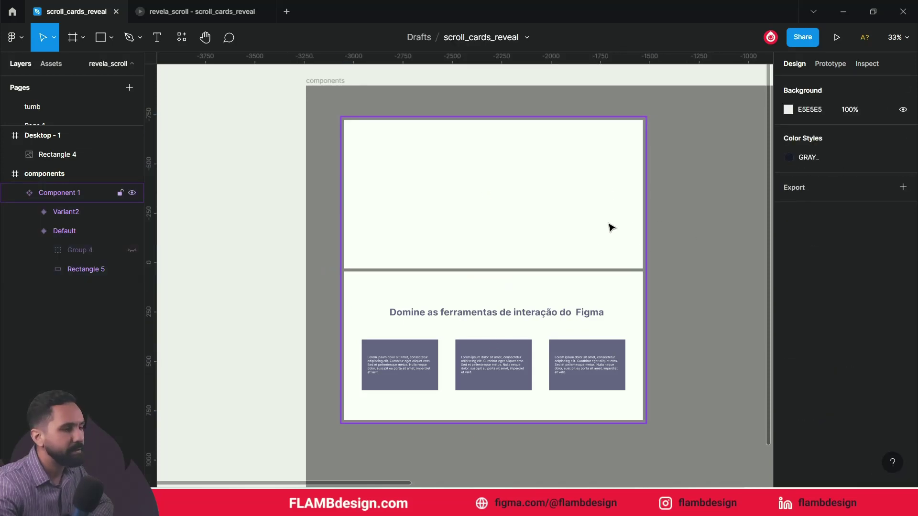
left_click(844, 69)
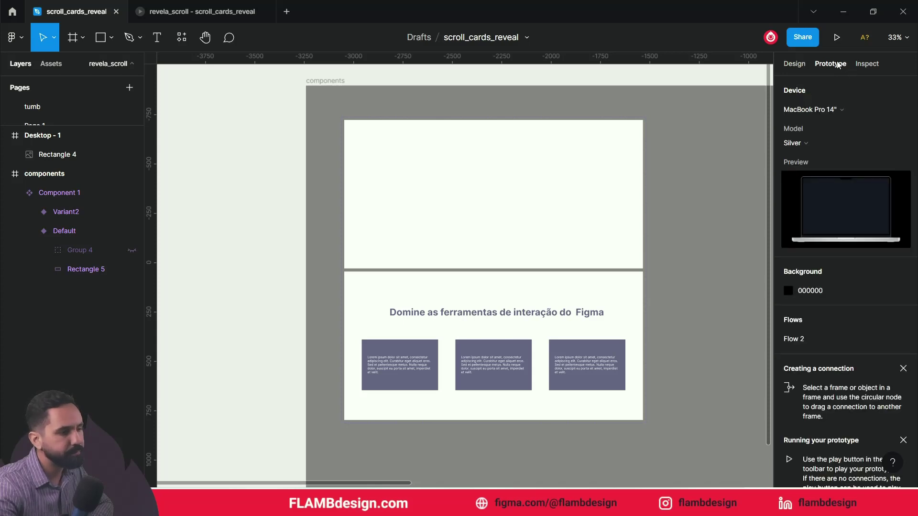
Connect the Default variant to Variant2 with a Smart animate, Ease out, 800ms interaction.
double_click(601, 172)
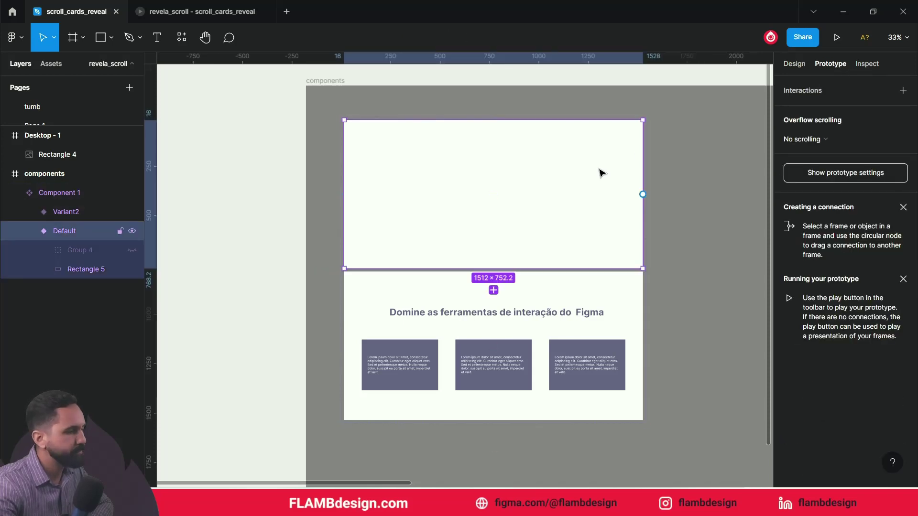
left_click(674, 195)
left_click(617, 188)
left_click(625, 193)
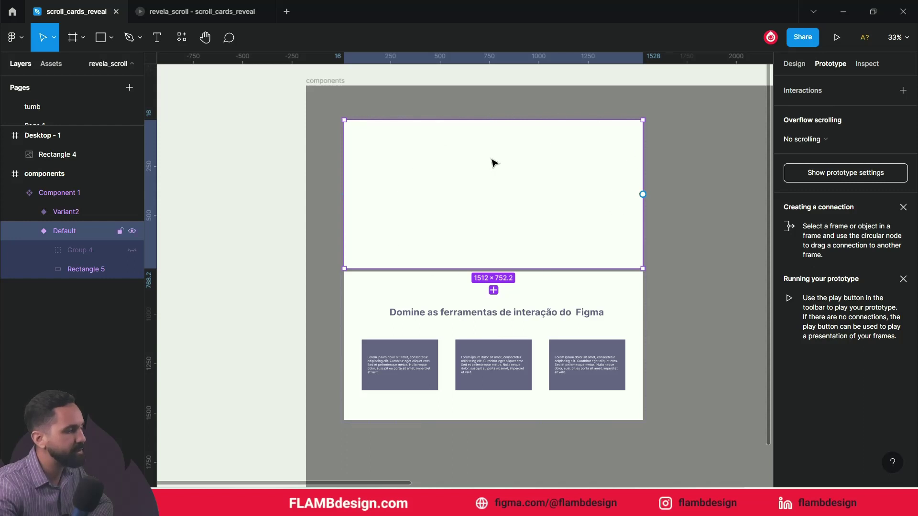
mouse_move(647, 221)
left_mouse_down()
mouse_move(654, 230)
mouse_move(628, 280)
left_mouse_up()
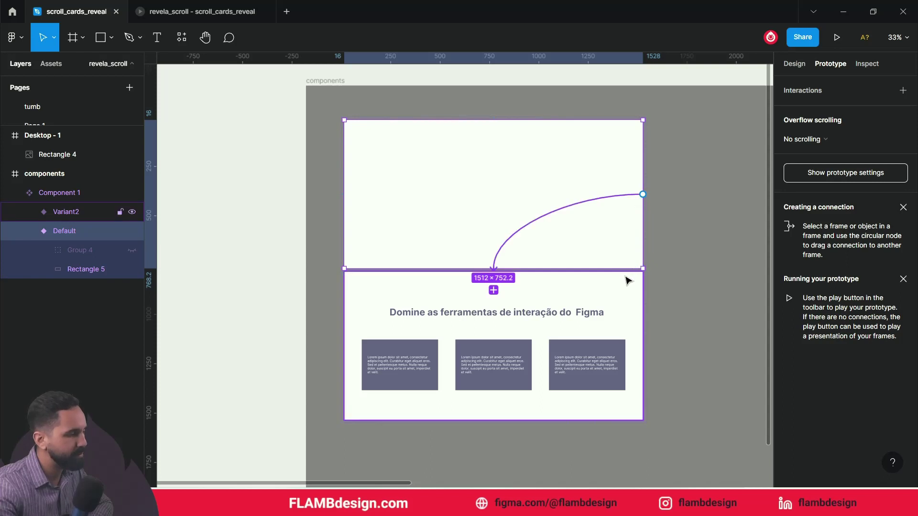
left_click_drag(627, 280, 628, 281)
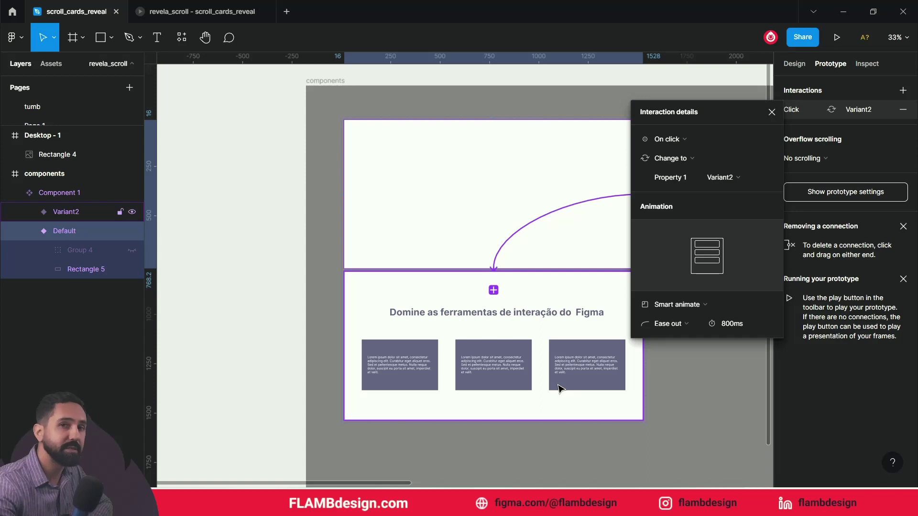
left_click(669, 140)
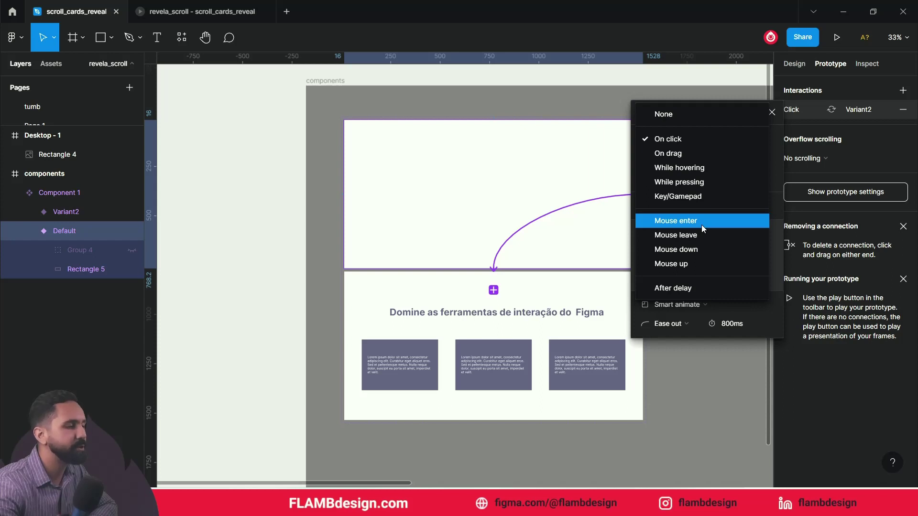
Change the interaction trigger to Mouse enter, keeping Smart animate over 800ms.
left_click(702, 225)
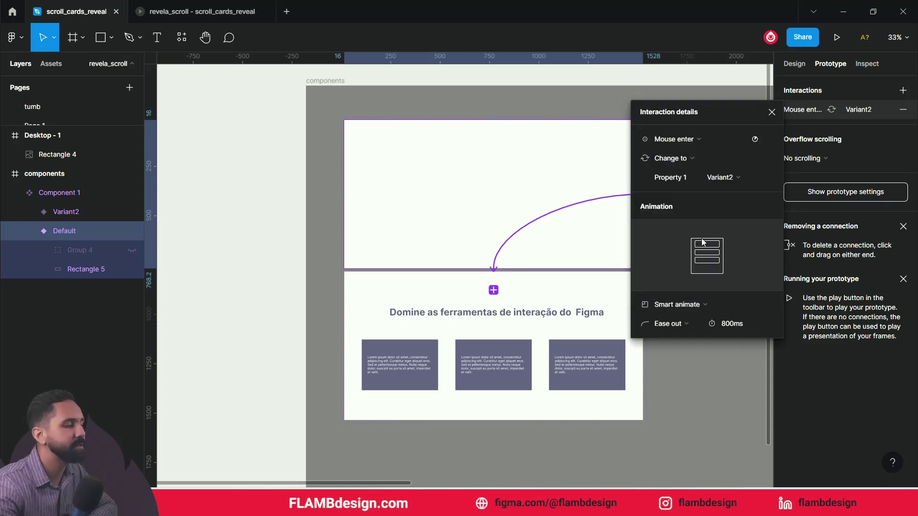
left_click(690, 306)
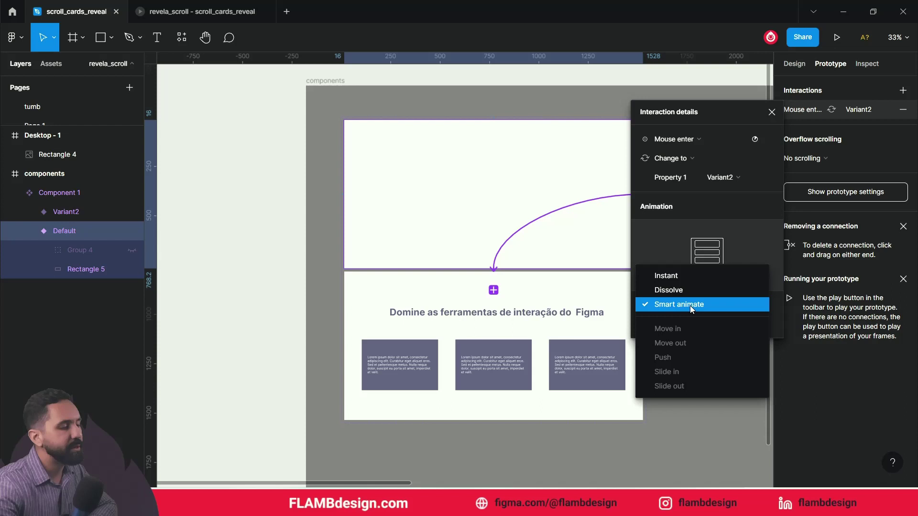
left_click(669, 276)
left_click(680, 310)
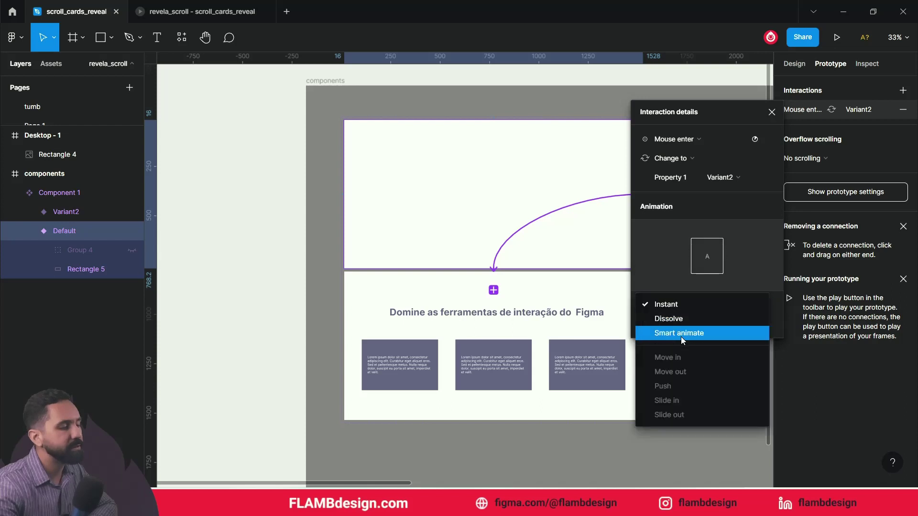
left_click(681, 335)
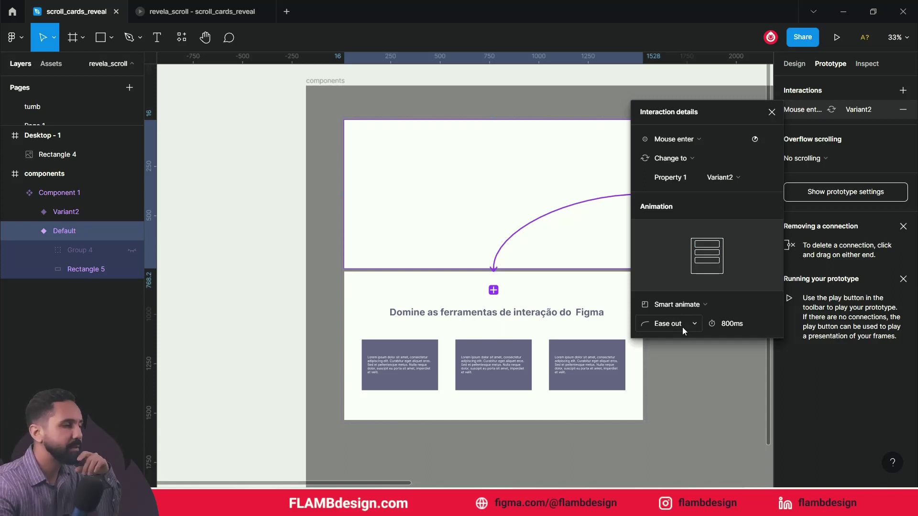
left_click(737, 328)
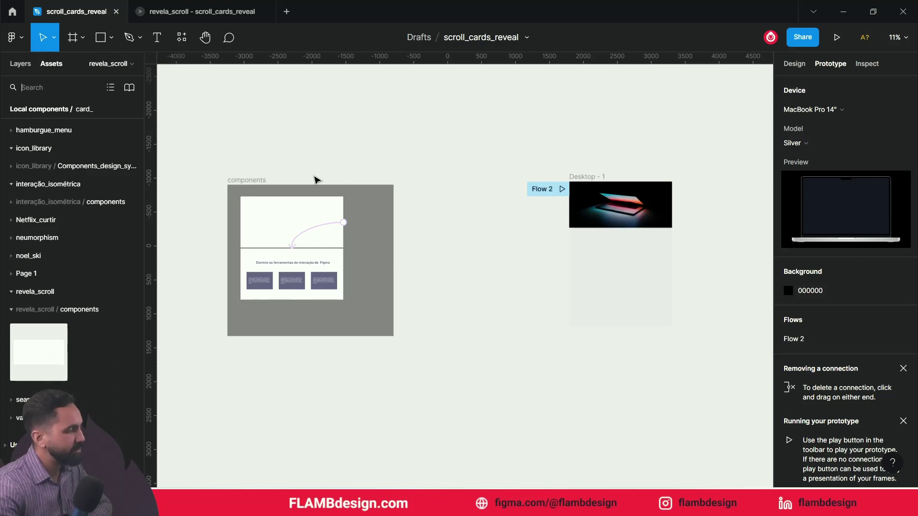
Place a Component 1 instance directly below the laptop hero image in Desktop - 1, then present the prototype.
left_click_drag(47, 356, 636, 277)
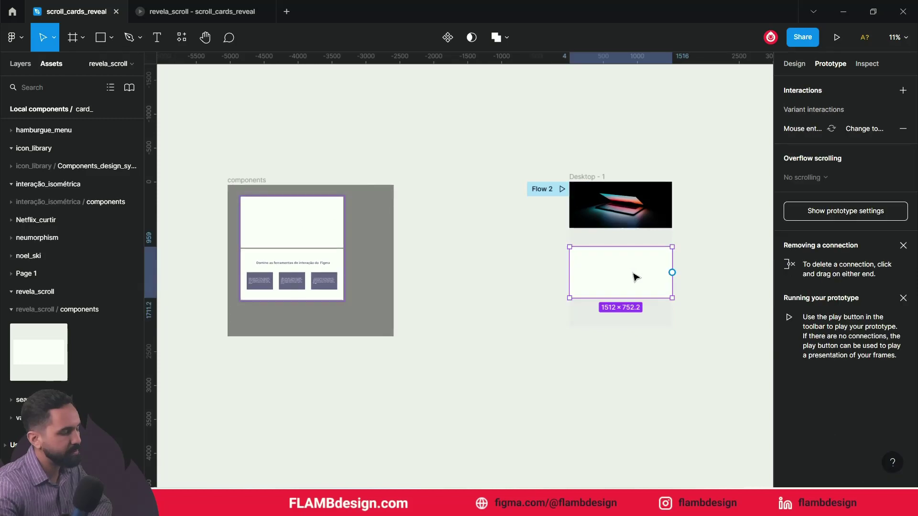
left_click_drag(636, 277, 636, 259)
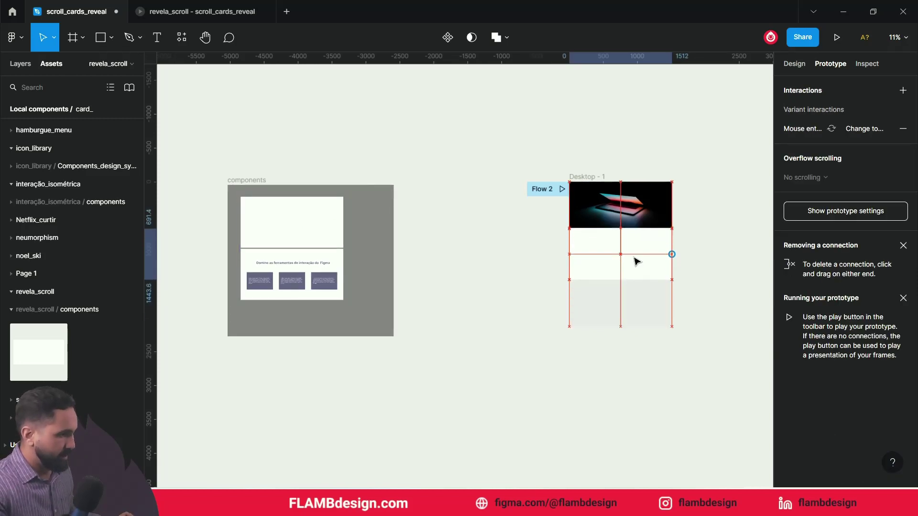
left_click(537, 337)
left_click(199, 13)
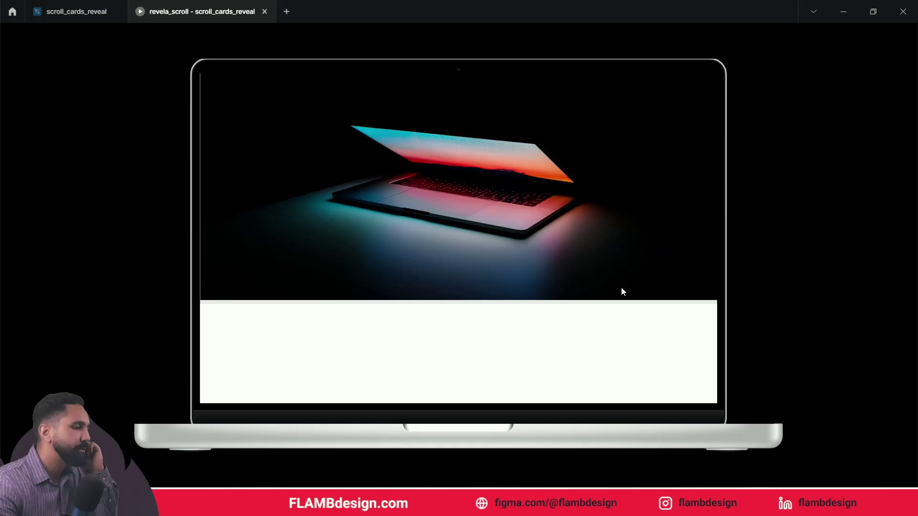
scroll(621, 292, "down", 2)
scroll(621, 292, "down", 2)
scroll(621, 292, "down", 2)
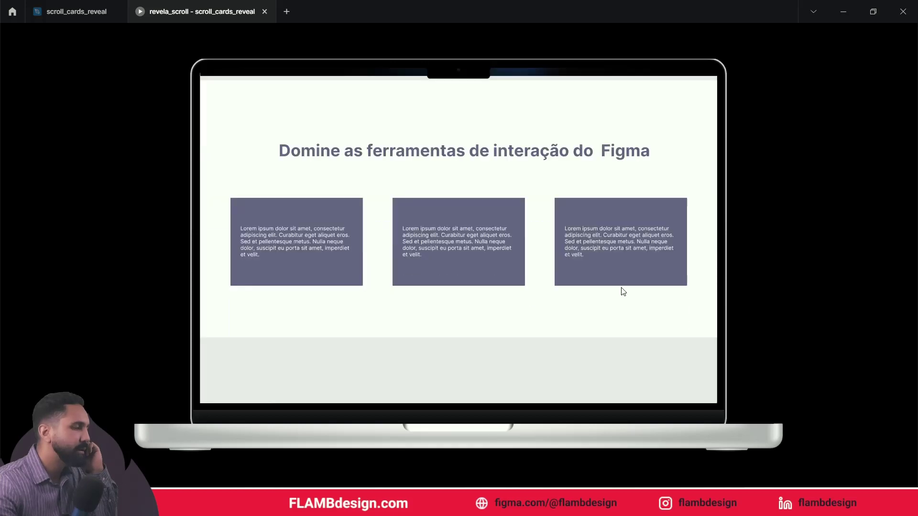
scroll(624, 292, "up", 5)
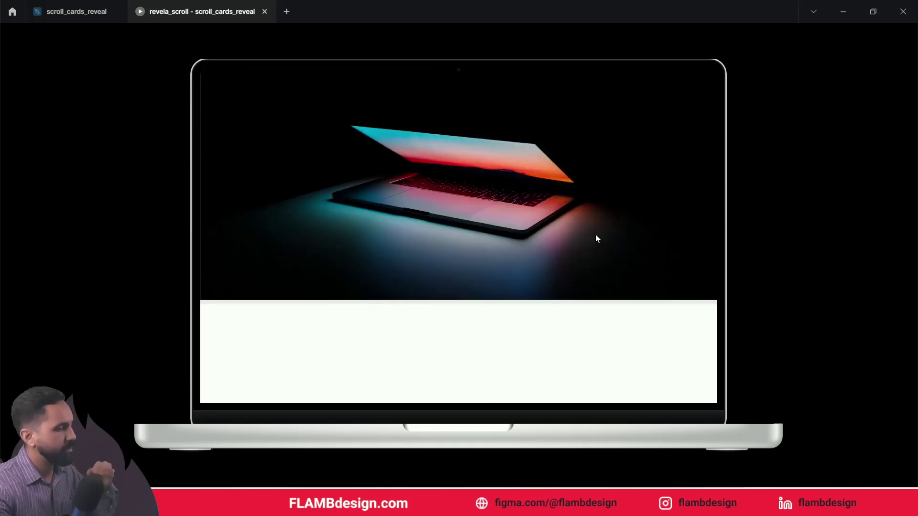
scroll(595, 234, "down", 2)
scroll(596, 235, "up", 2)
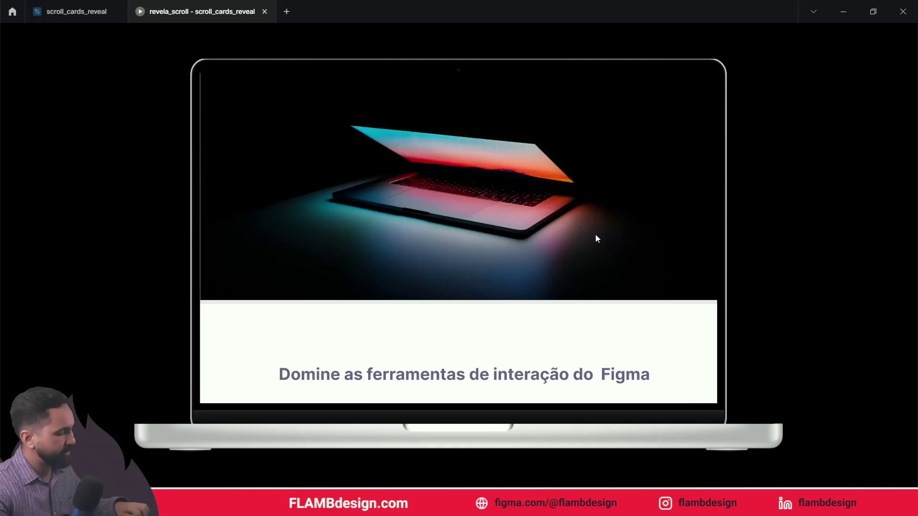
scroll(595, 235, "down", 2)
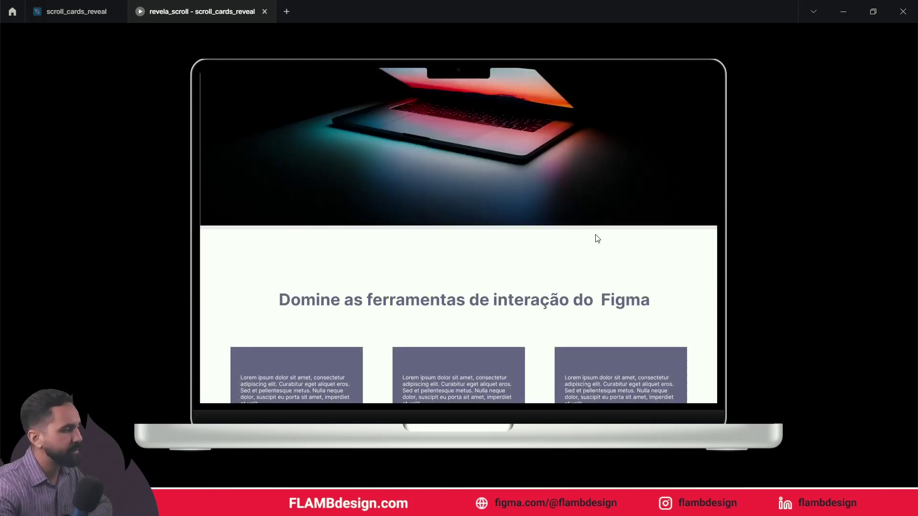
scroll(595, 234, "down", 2)
scroll(595, 234, "down", 2)
scroll(595, 234, "up", 5)
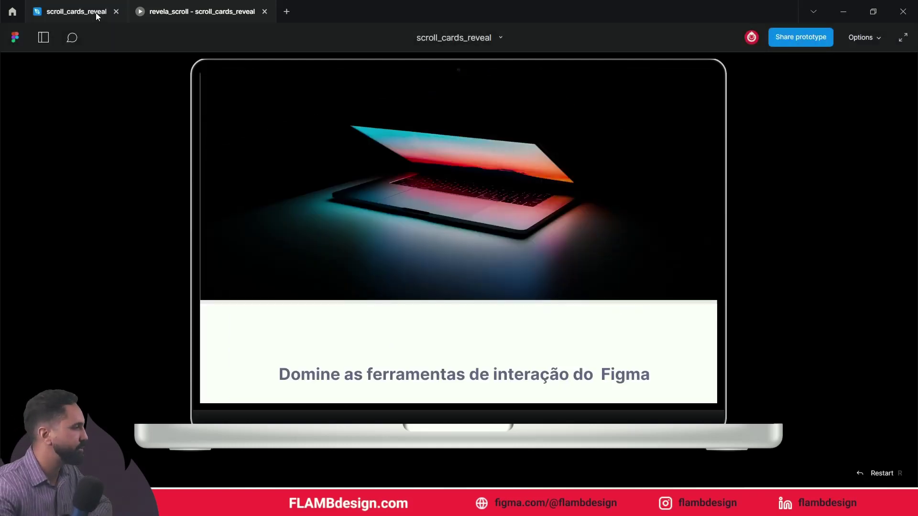
Set the variant interaction's animation duration to 1200ms in the editor and return to the prototype.
left_click(96, 12)
left_click(320, 230)
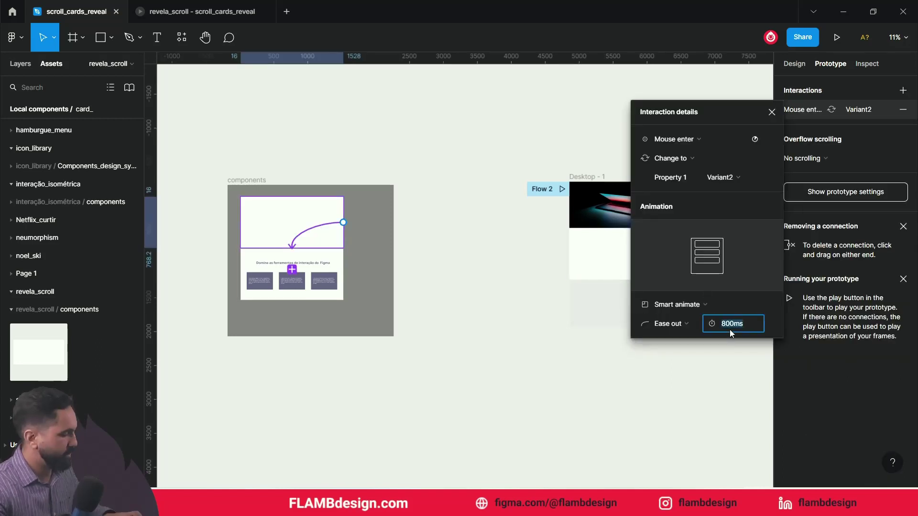
type("1200")
key("Return")
left_click(201, 11)
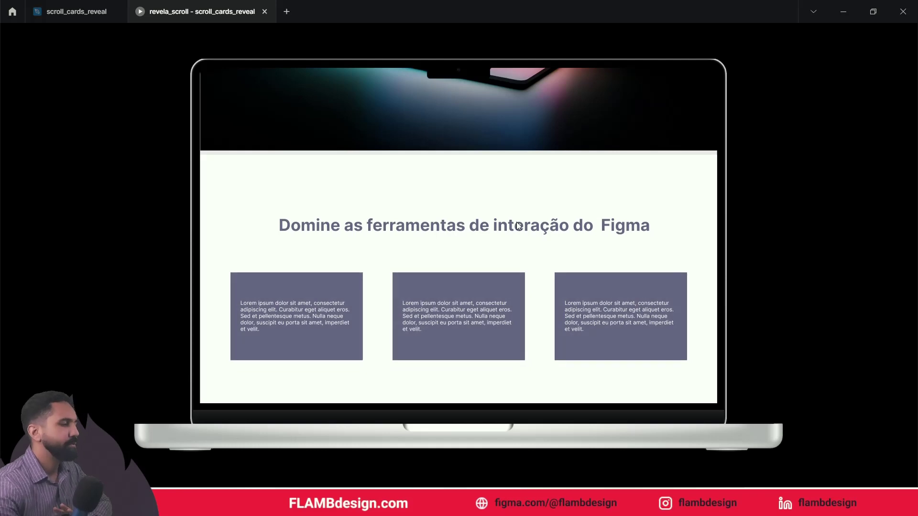
Scroll the prototype up and down repeatedly to test the heading-and-cards reveal, then return to scroll_cards_reveal.
scroll(518, 226, "down", 3)
scroll(518, 226, "up", 6)
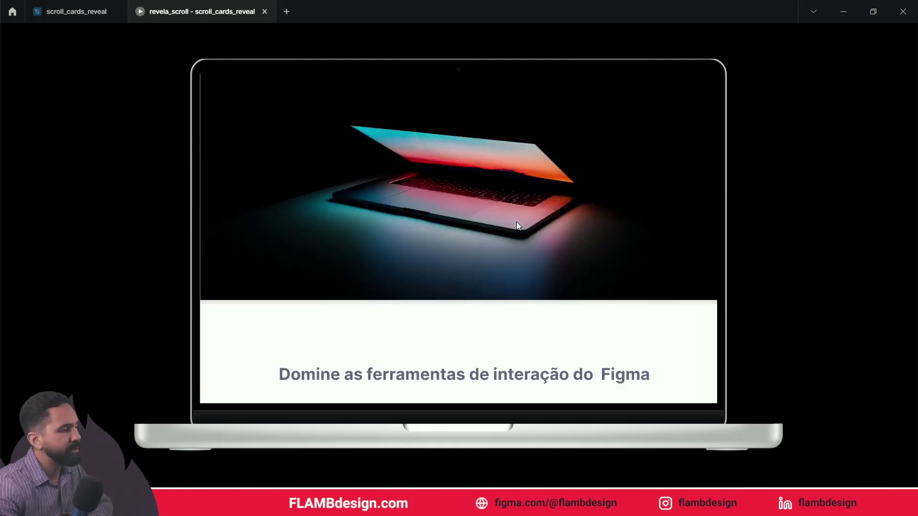
scroll(531, 235, "down", 2)
scroll(539, 230, "down", 2)
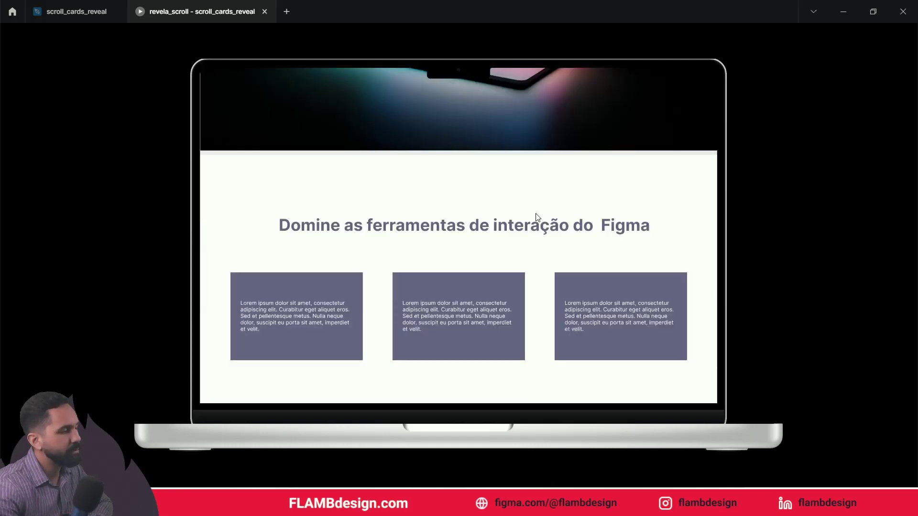
scroll(536, 217, "up", 4)
scroll(535, 217, "down", 2)
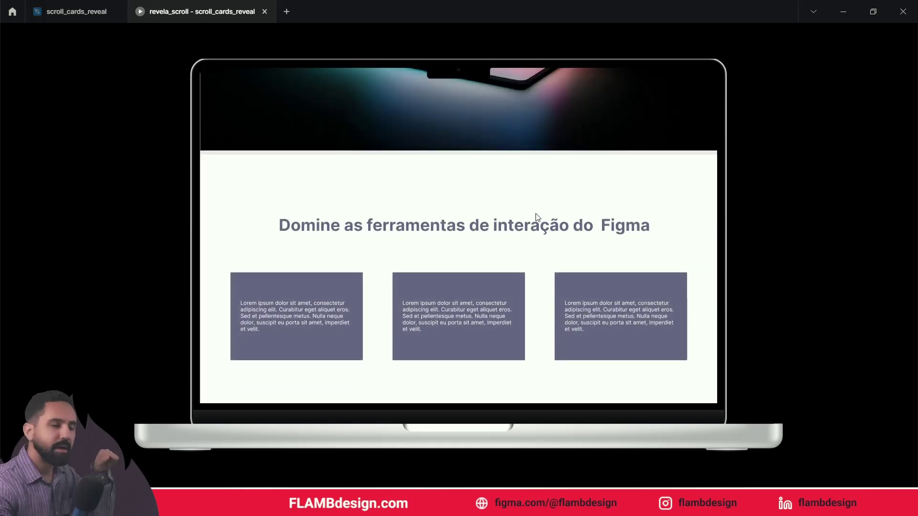
scroll(536, 217, "down", 2)
scroll(536, 217, "down", 2)
scroll(537, 218, "up", 5)
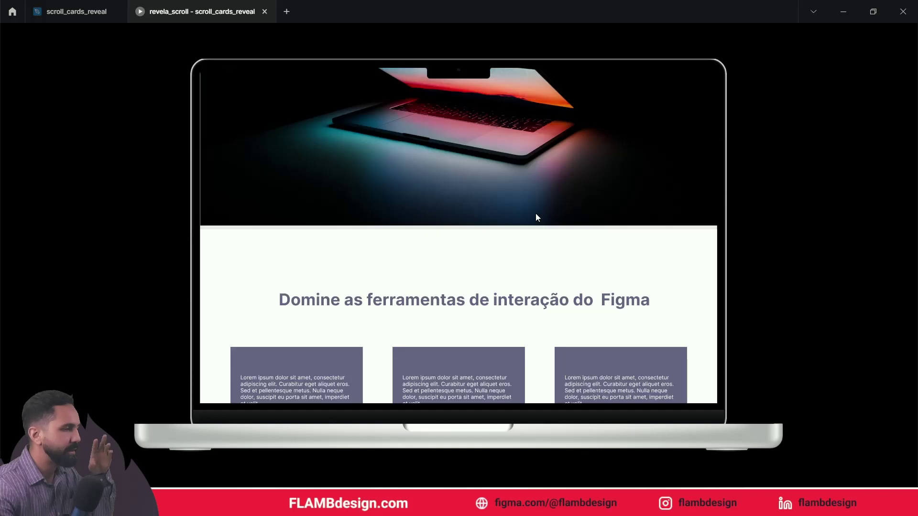
scroll(537, 217, "up", 2)
scroll(536, 215, "down", 2)
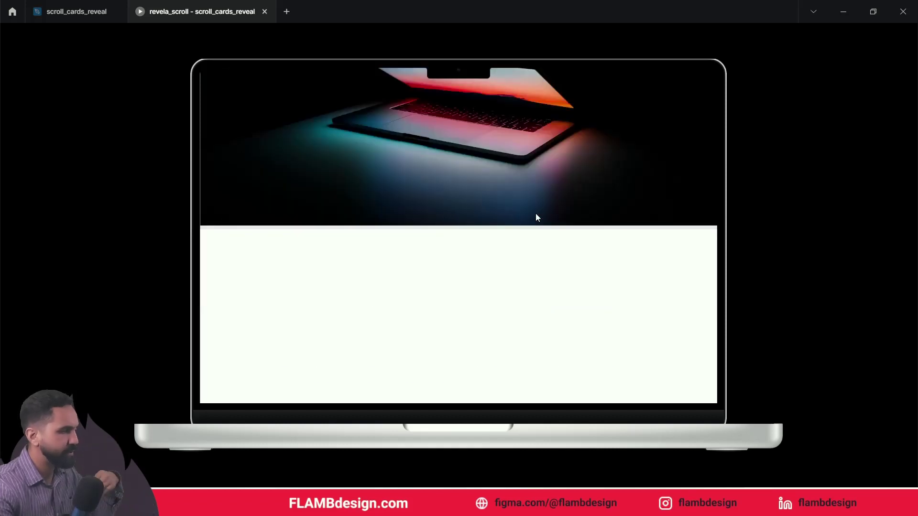
scroll(536, 214, "down", 2)
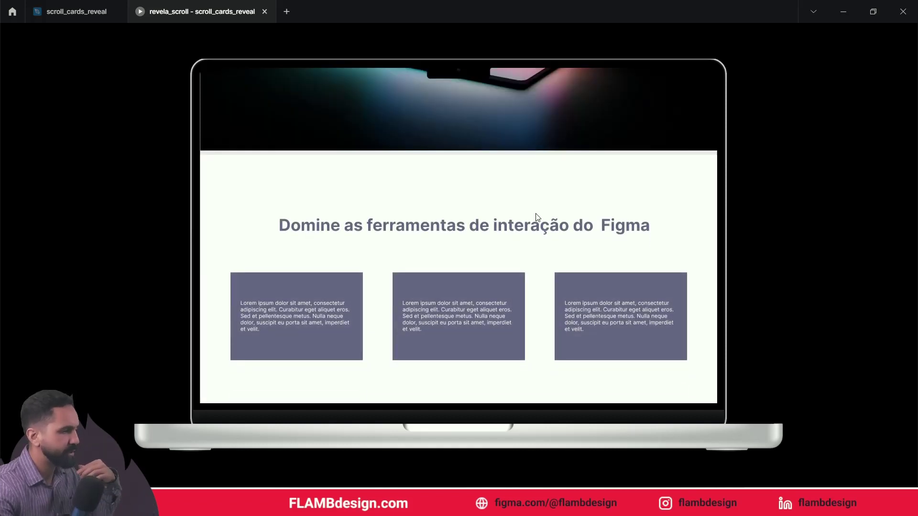
scroll(536, 217, "up", 2)
scroll(536, 218, "down", 1)
scroll(537, 218, "down", 1)
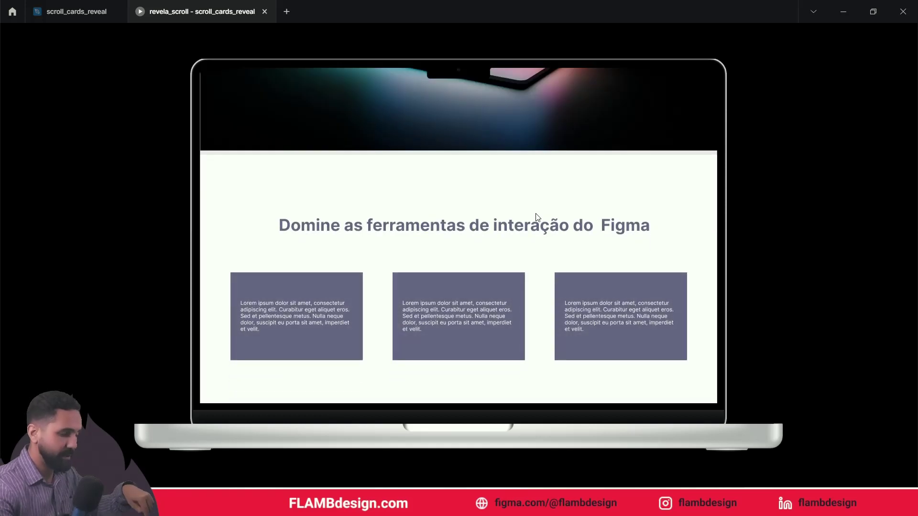
left_click(80, 19)
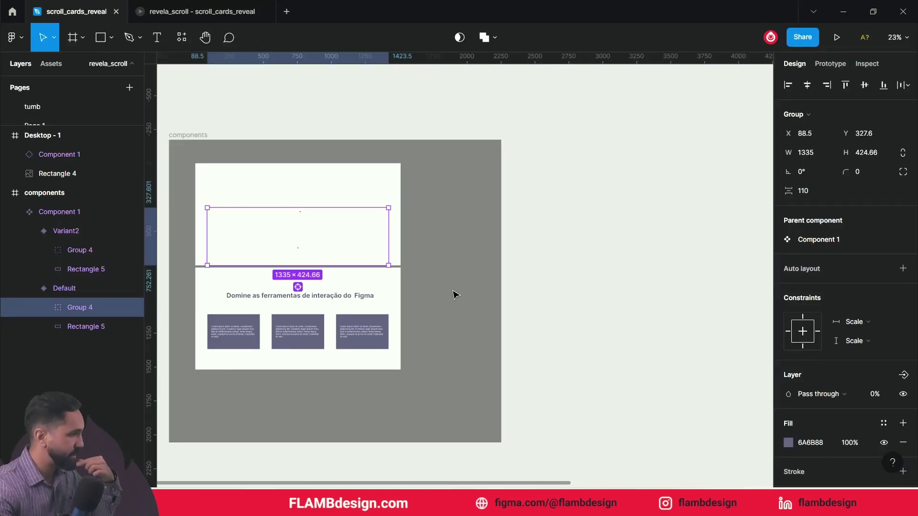
Extend the Desktop - 1 frame's height from 2135 to 2378.
left_click(582, 313)
left_click_drag(607, 311, 349, 289)
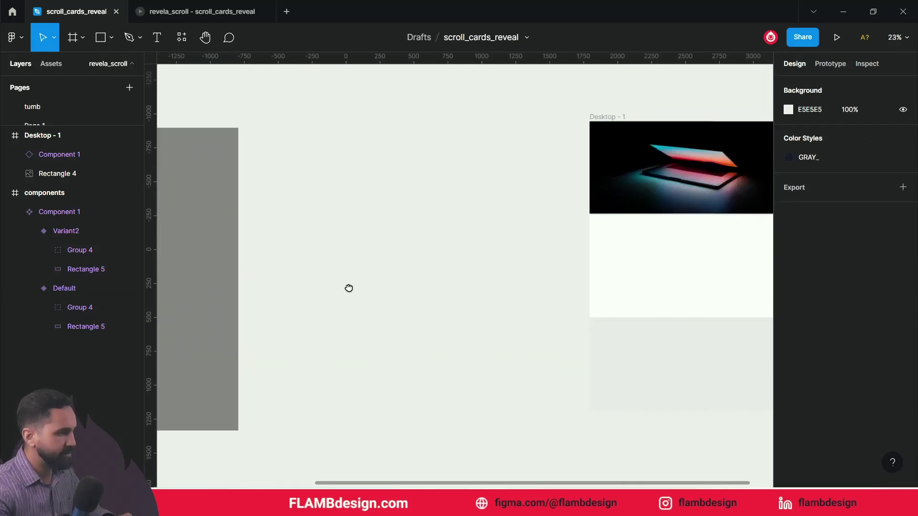
left_click(494, 126)
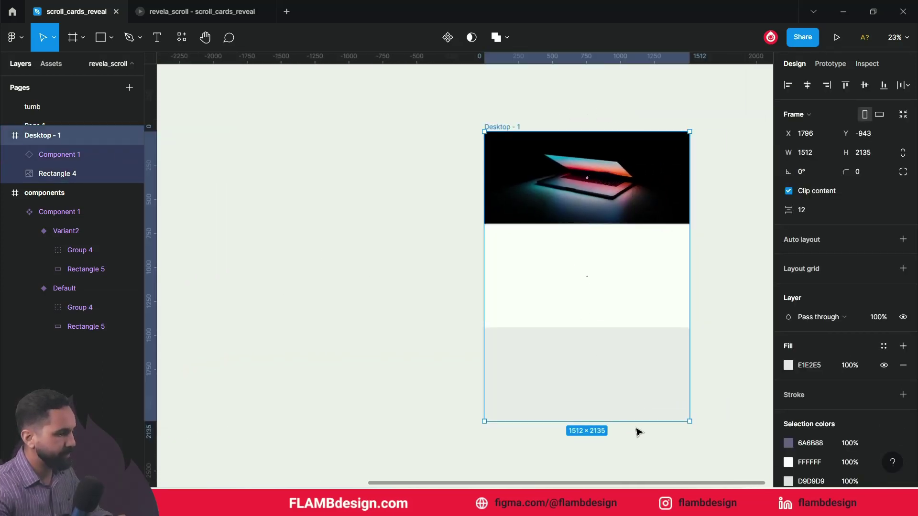
left_click_drag(636, 423, 647, 453)
left_click_drag(646, 453, 646, 421)
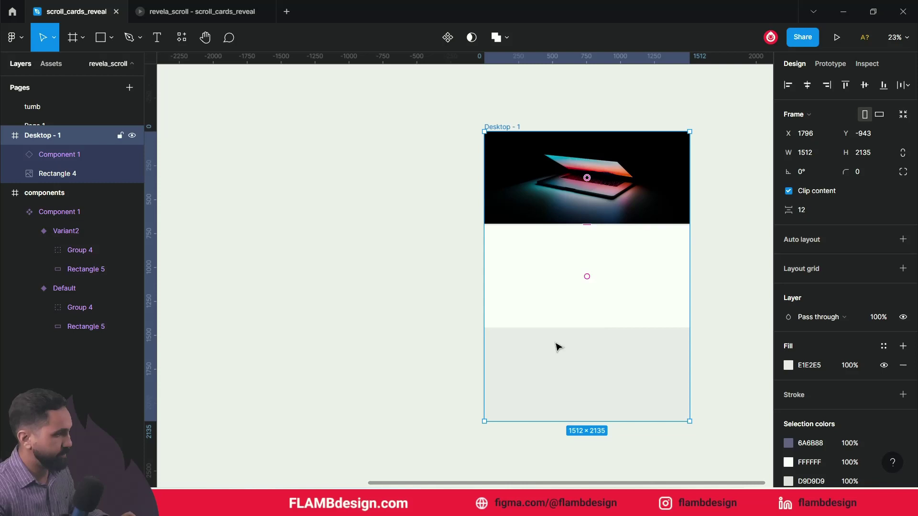
left_click(443, 162)
left_click(497, 127)
left_click_drag(620, 422, 628, 454)
Alt-drag a duplicate of the heading-and-cards section directly below the first.
scroll(328, 250, "right", 3)
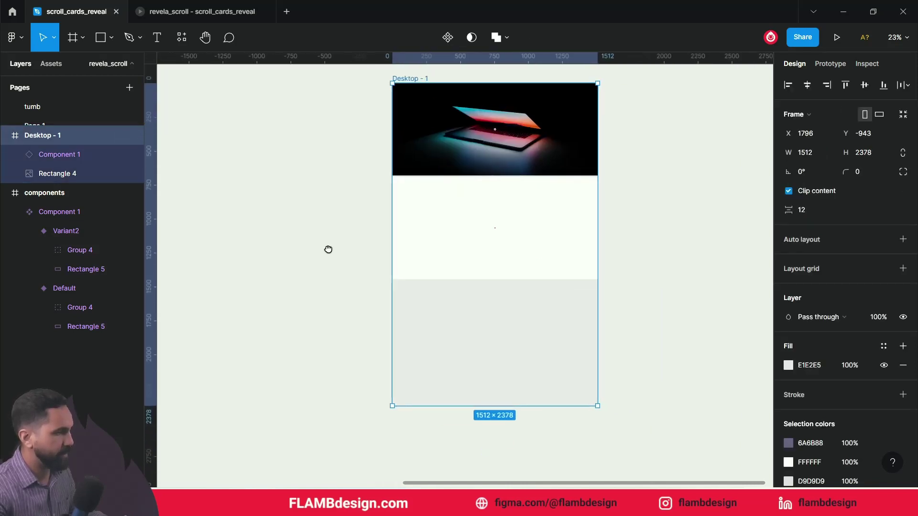
left_click(533, 234)
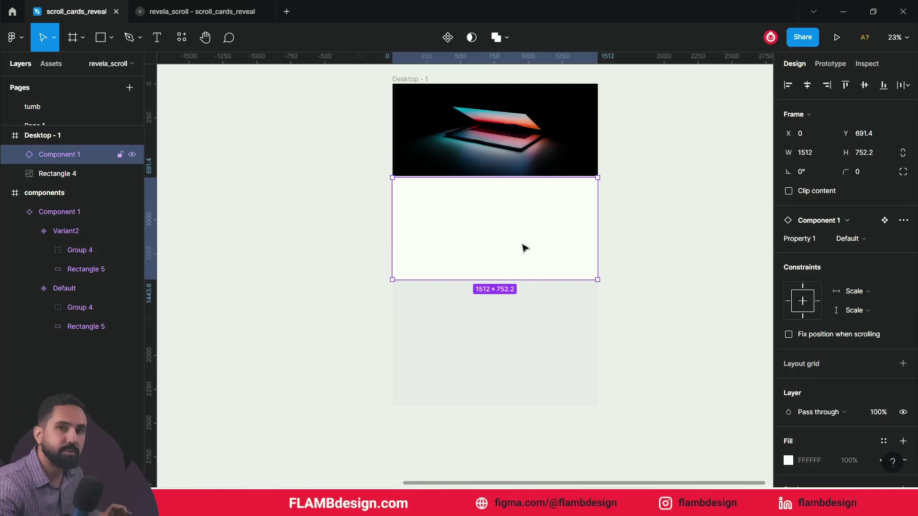
left_click_drag(526, 224, 539, 329)
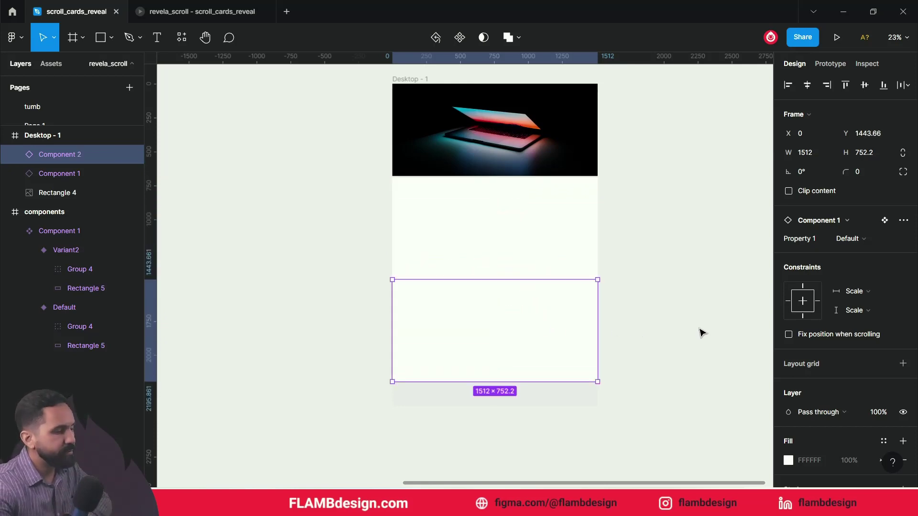
Change Component 2's white FFFFFF background to light blue-grey D5D8DB, then preview the prototype.
scroll(701, 332, "down", 1)
scroll(622, 314, "down", 1)
scroll(698, 317, "down", 2)
scroll(824, 360, "down", 5)
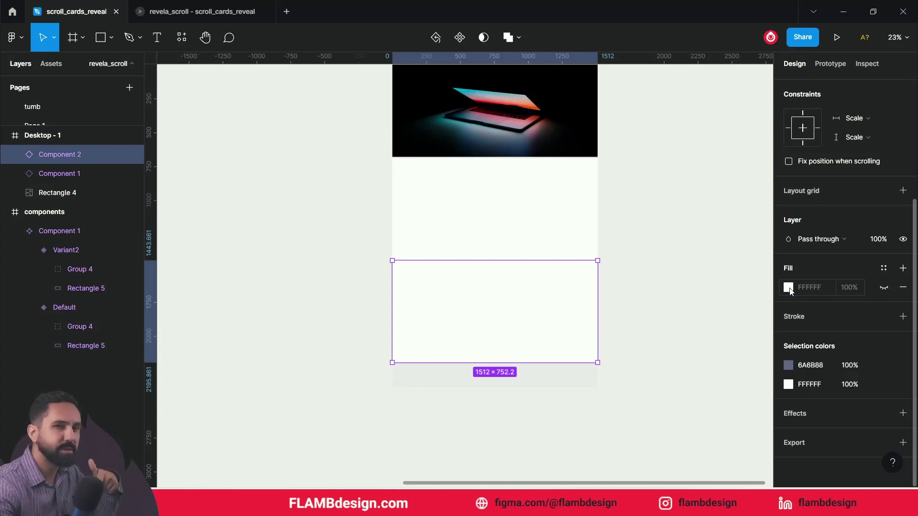
mouse_move(825, 385)
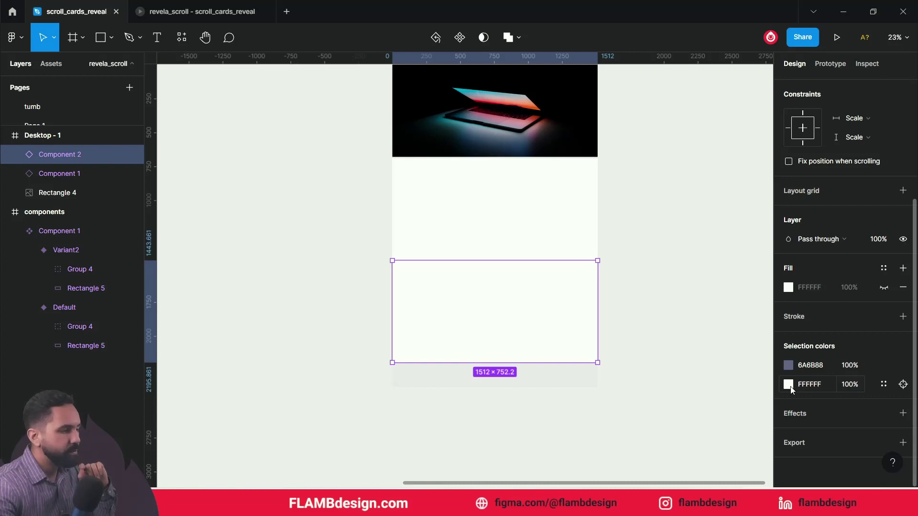
left_click(788, 385)
left_click_drag(641, 238, 617, 213)
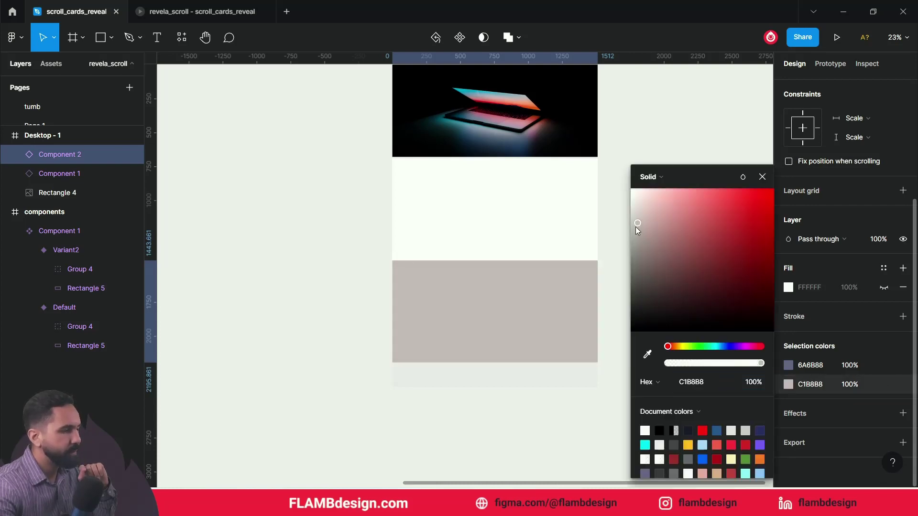
left_click(721, 346)
left_click_drag(636, 204, 636, 209)
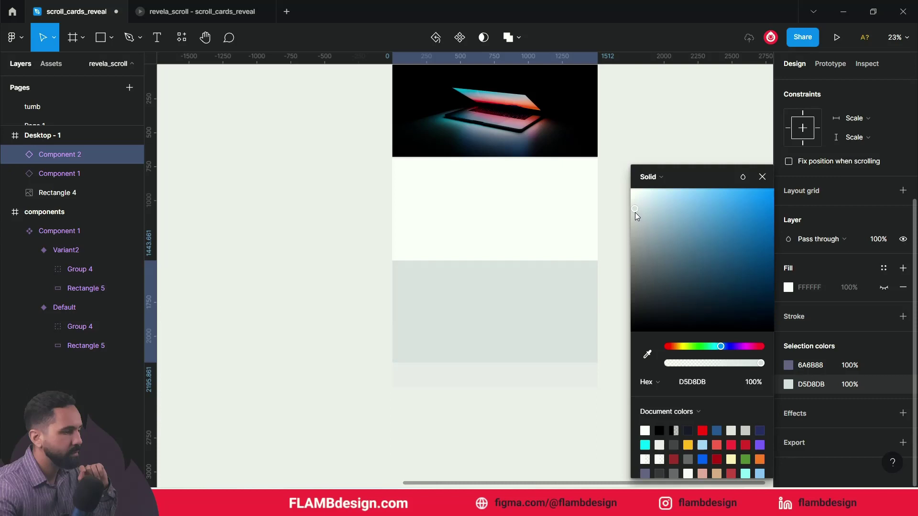
left_click(318, 258)
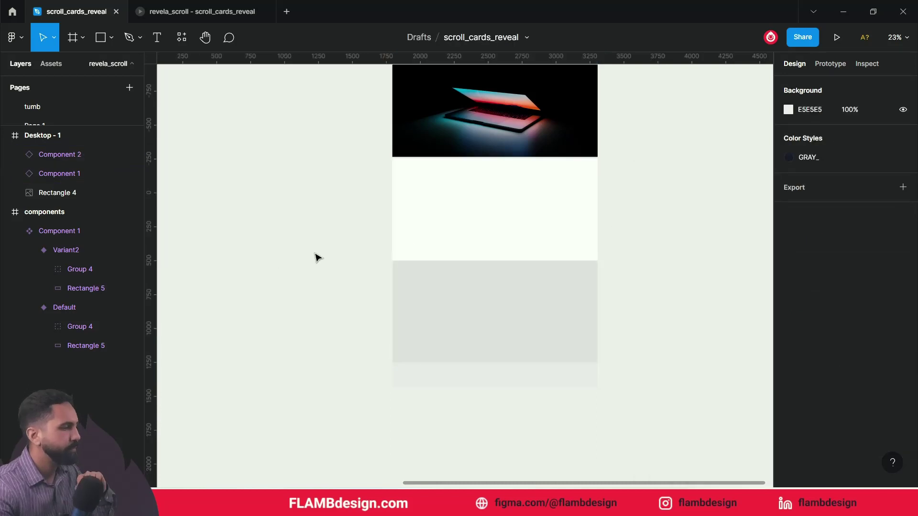
left_click(211, 14)
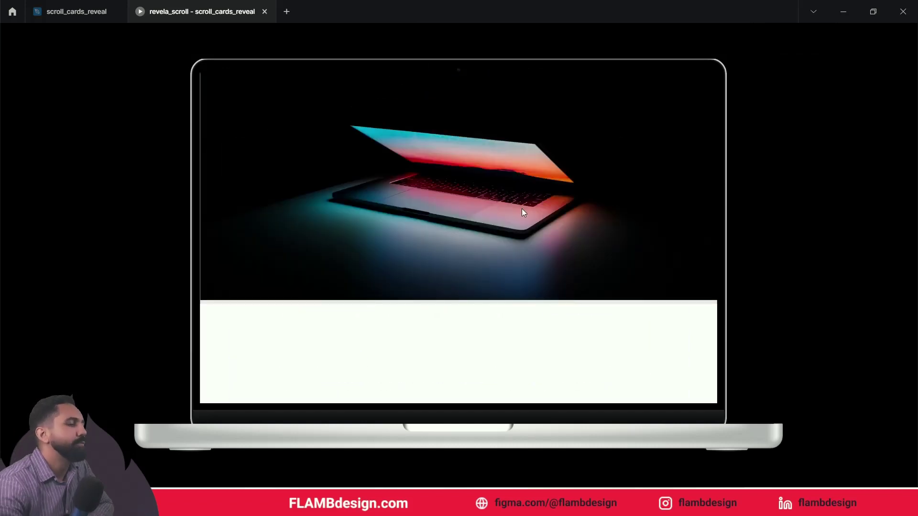
scroll(521, 209, "down", 2)
scroll(522, 213, "down", 2)
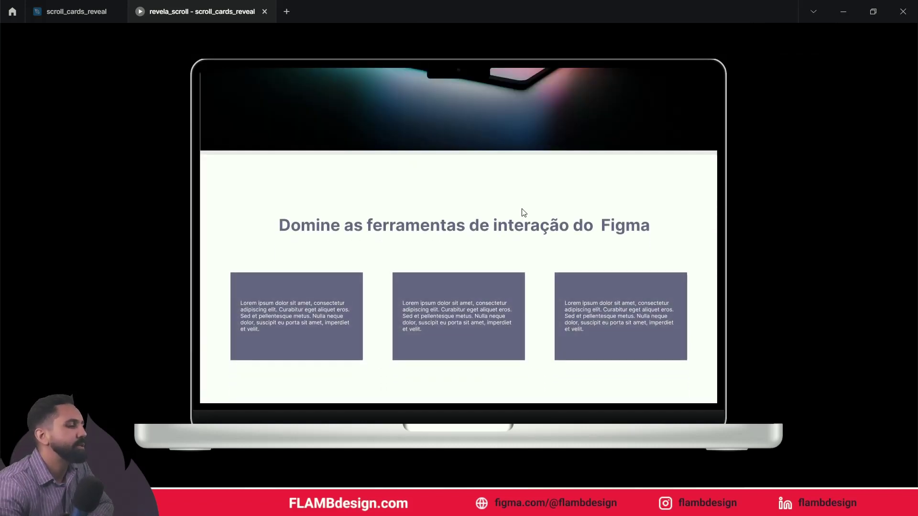
scroll(522, 213, "down", 2)
scroll(522, 212, "down", 2)
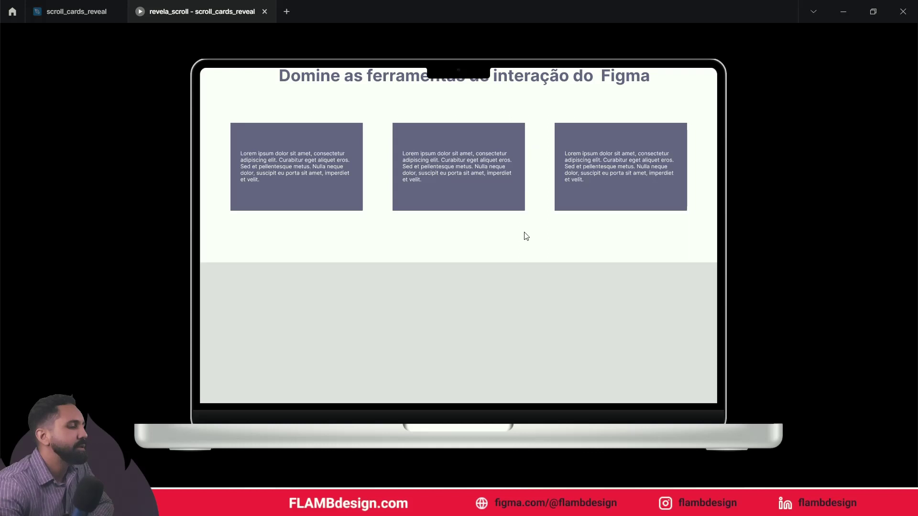
scroll(526, 236, "down", 2)
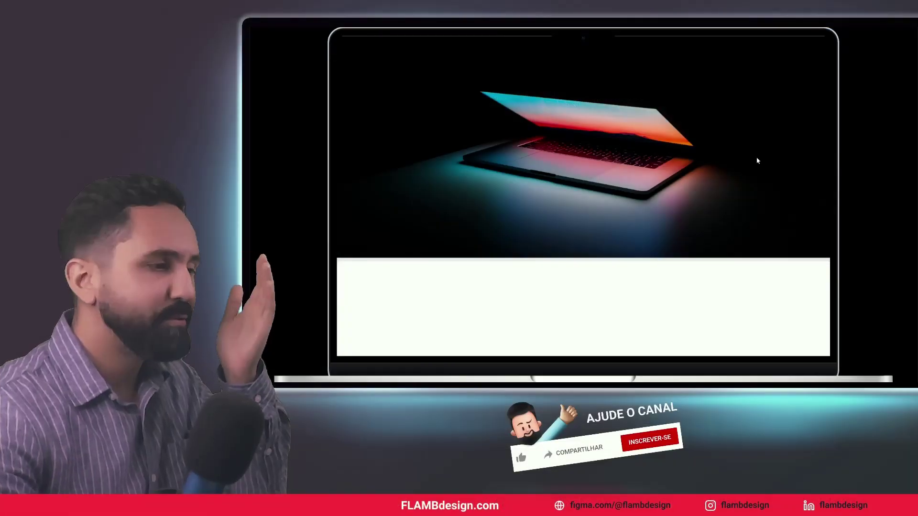
scroll(766, 173, "down", 2)
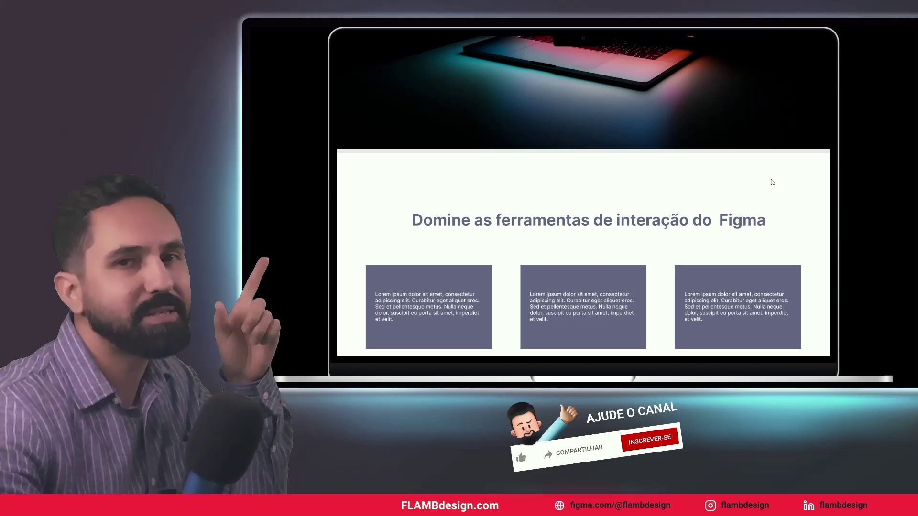
scroll(773, 182, "down", 2)
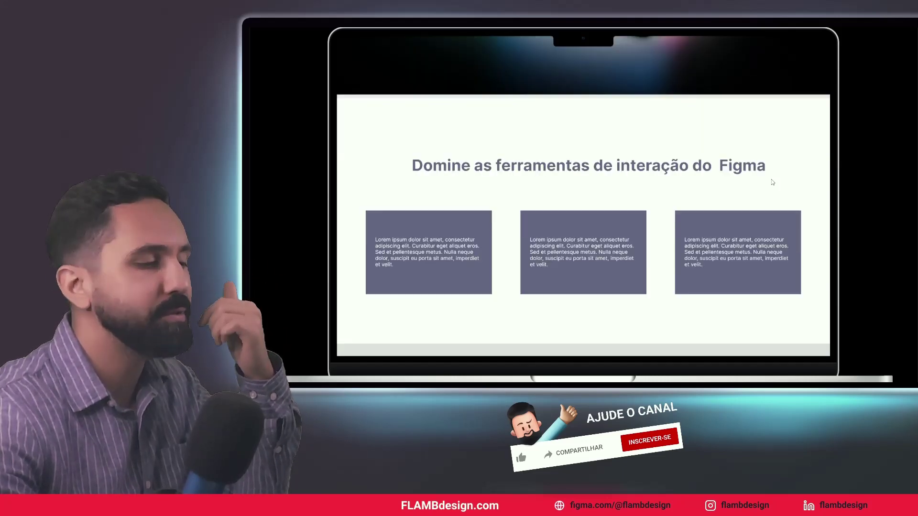
scroll(773, 183, "up", 6)
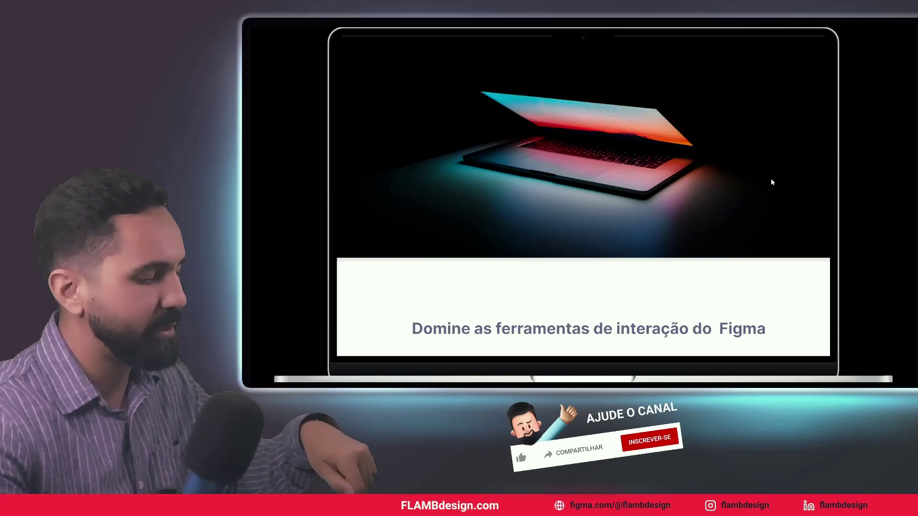
scroll(778, 223, "down", 4)
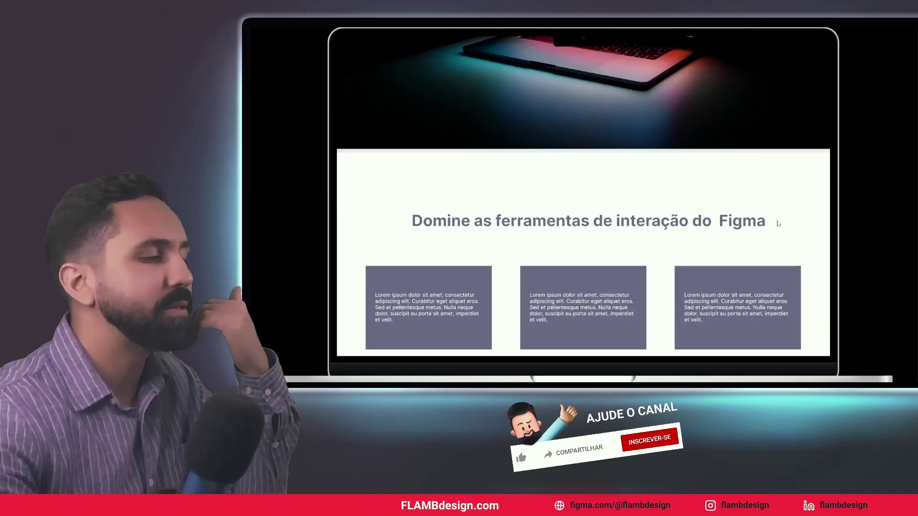
scroll(779, 223, "down", 4)
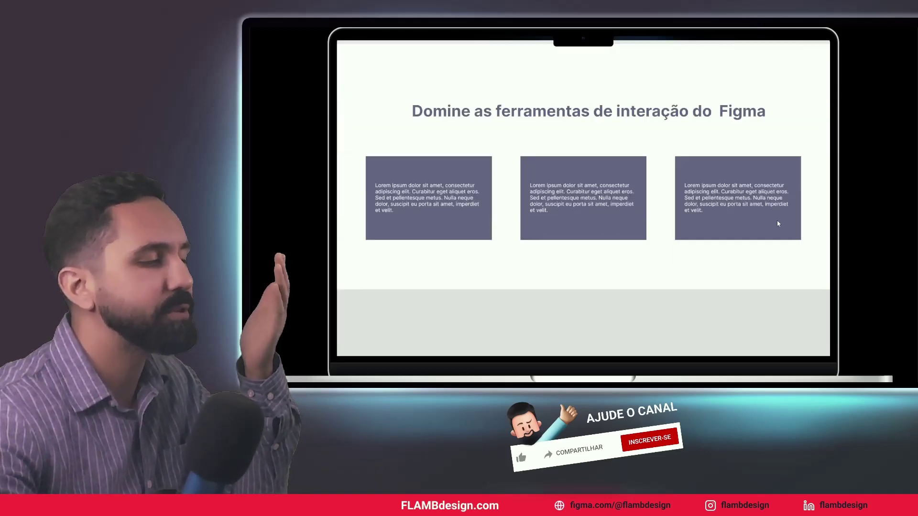
scroll(778, 224, "down", 6)
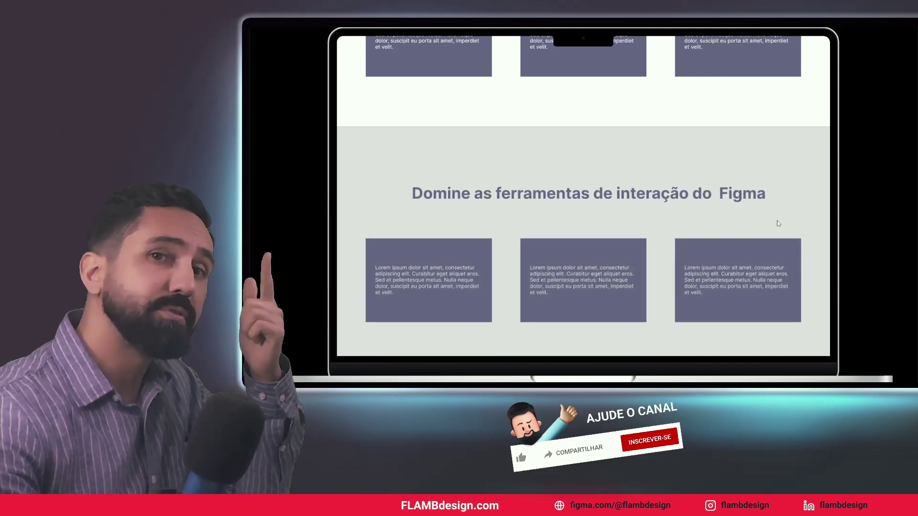
scroll(778, 223, "up", 2)
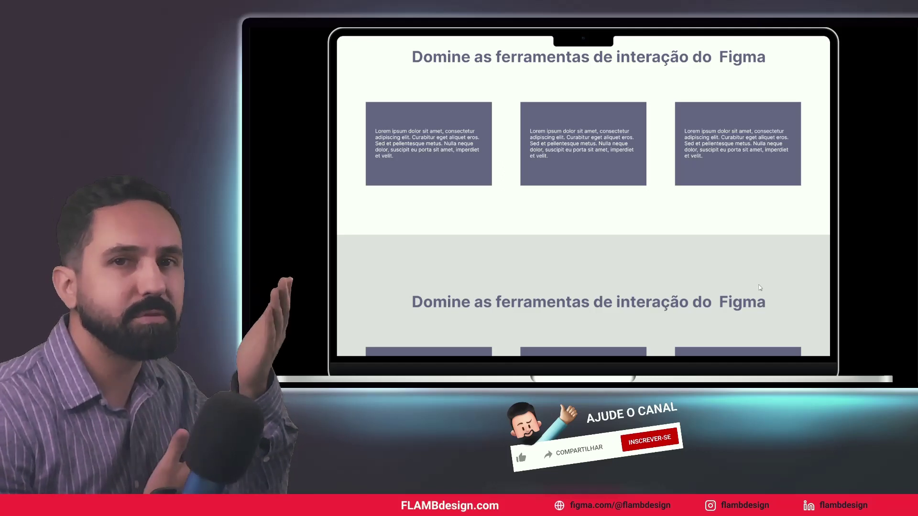
scroll(793, 200, "up", 3)
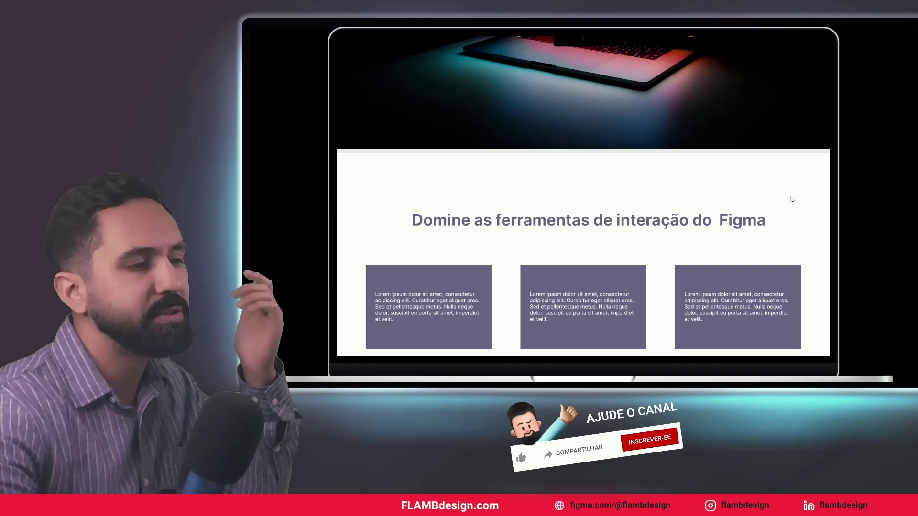
scroll(792, 200, "up", 2)
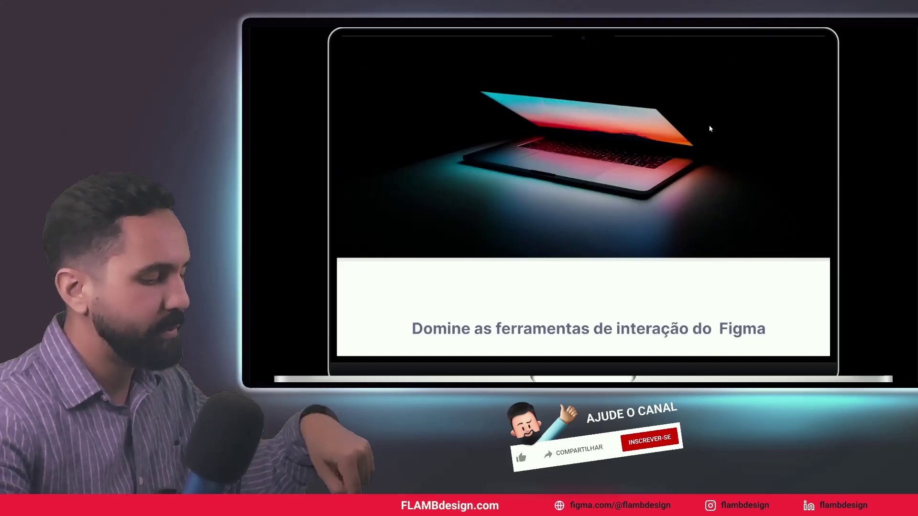
scroll(717, 184, "down", 2)
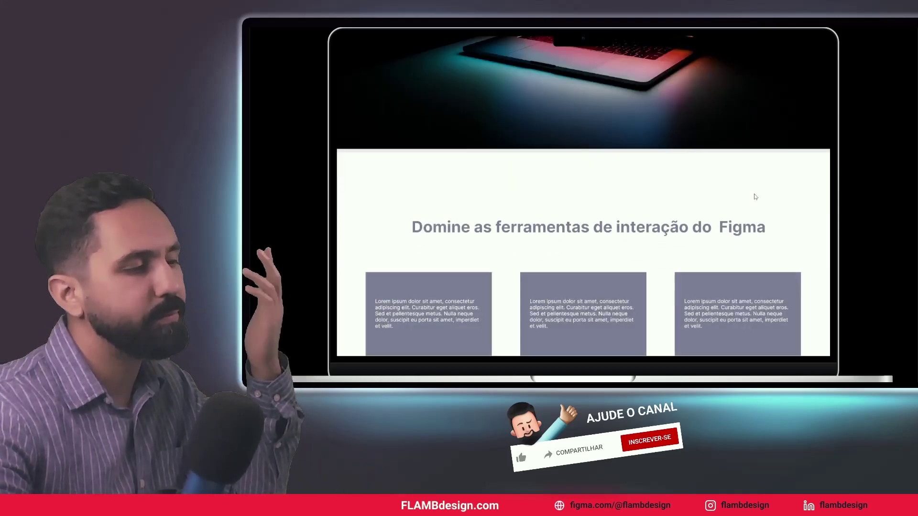
scroll(756, 196, "down", 1)
scroll(756, 197, "down", 3)
scroll(751, 225, "down", 2)
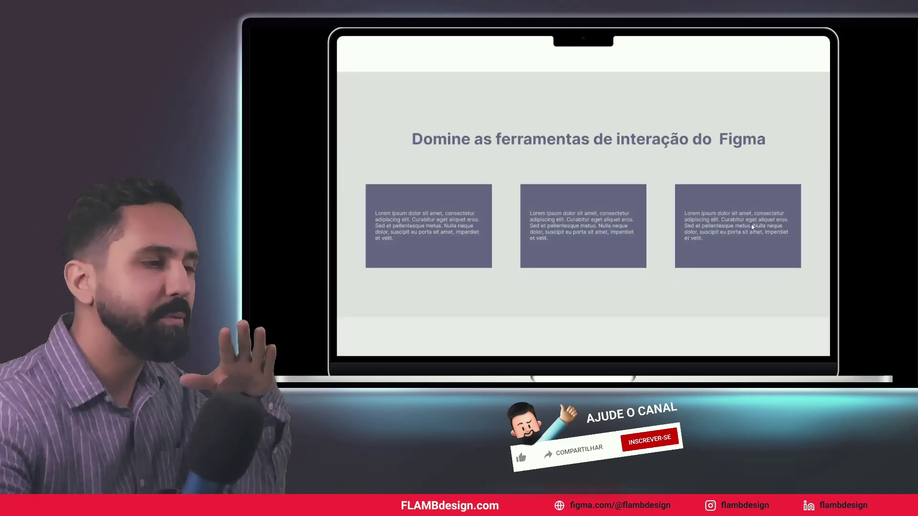